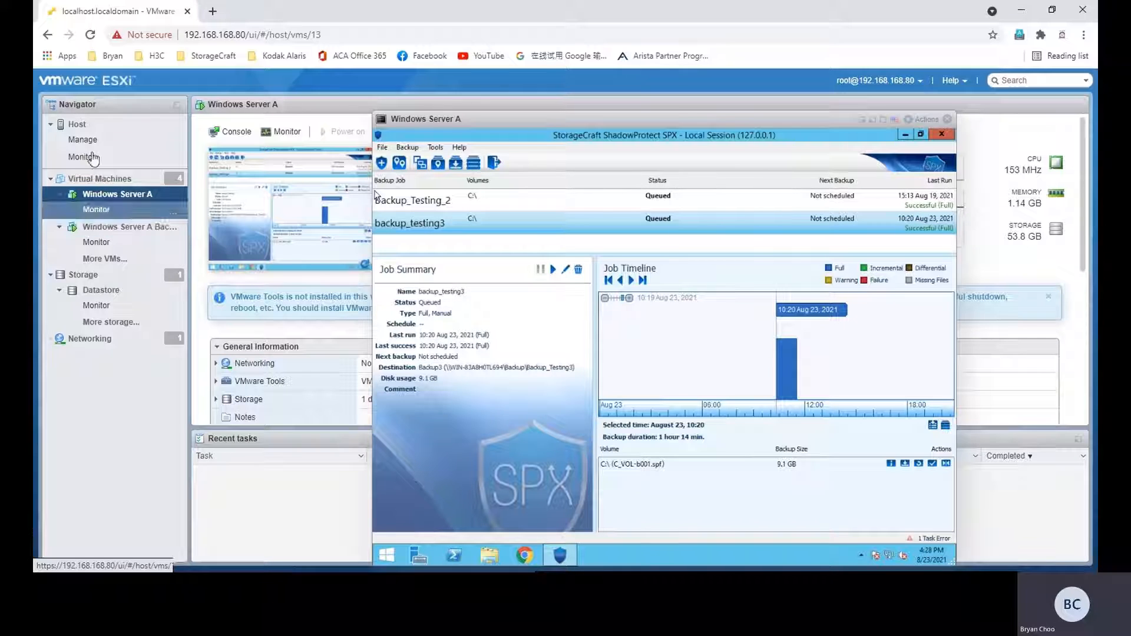
Step: Create a new backup job named Backup_testing123
drag(482, 119, 439, 113)
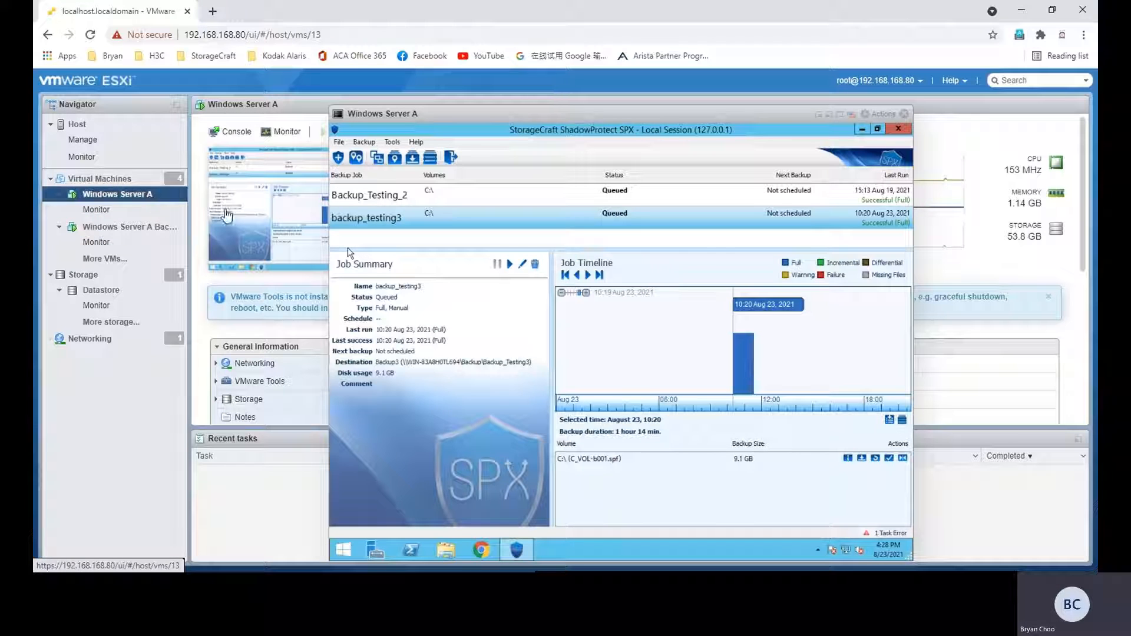
drag(401, 118, 364, 119)
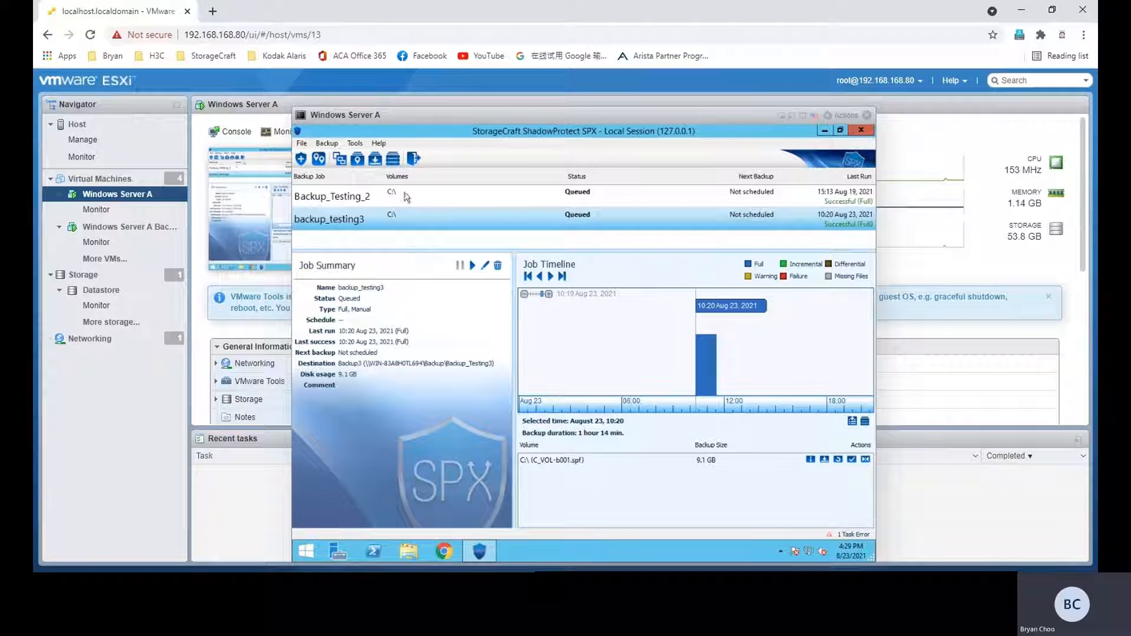
click(302, 158)
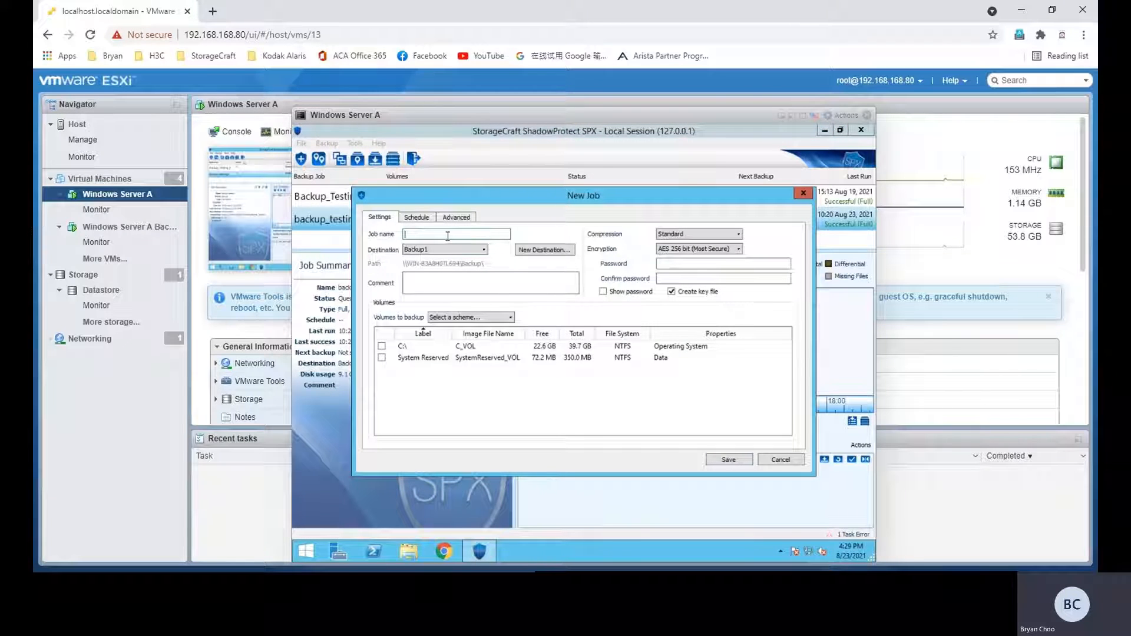
text(Backup_testing123)
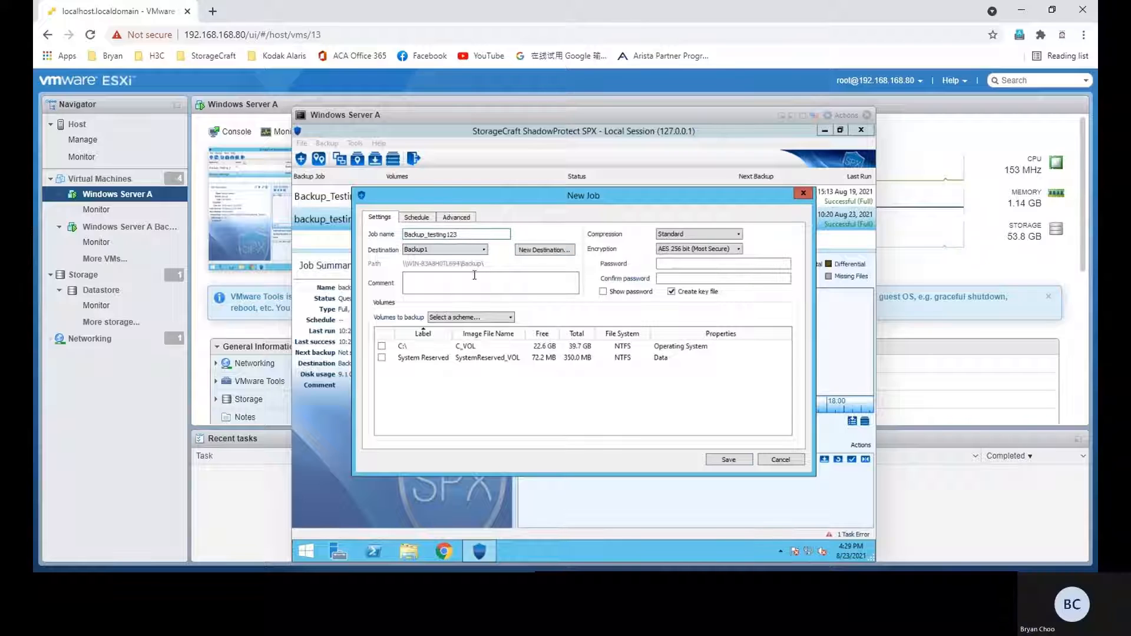
Step: Start a new Network Share destination for the job and open the network path browser
click(542, 251)
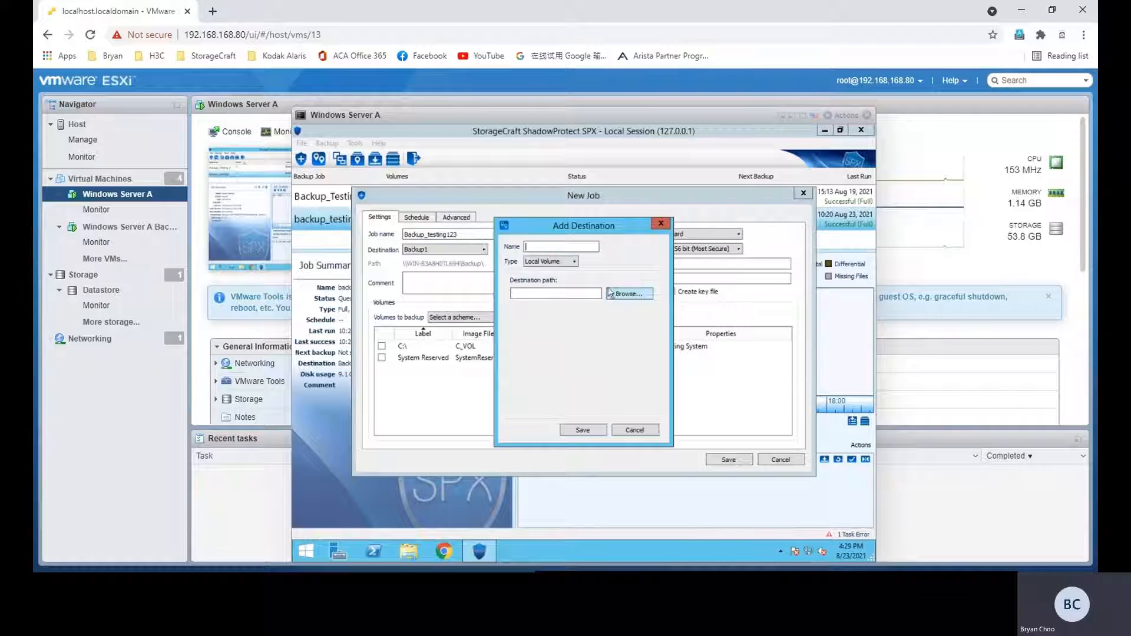
click(560, 261)
click(555, 274)
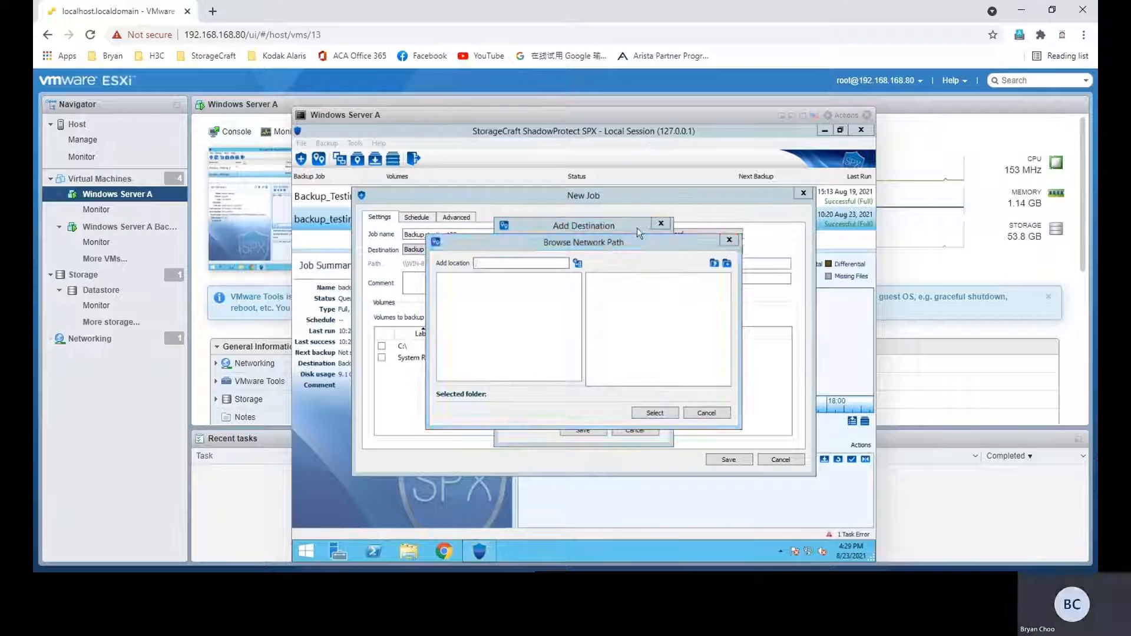
drag(597, 236, 664, 243)
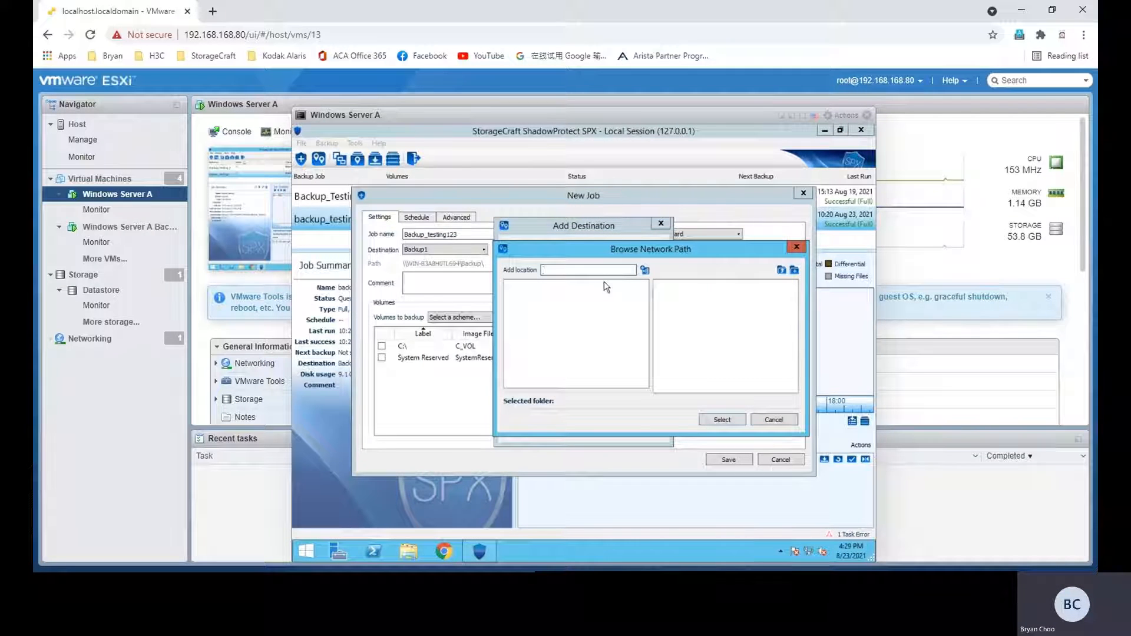
click(795, 270)
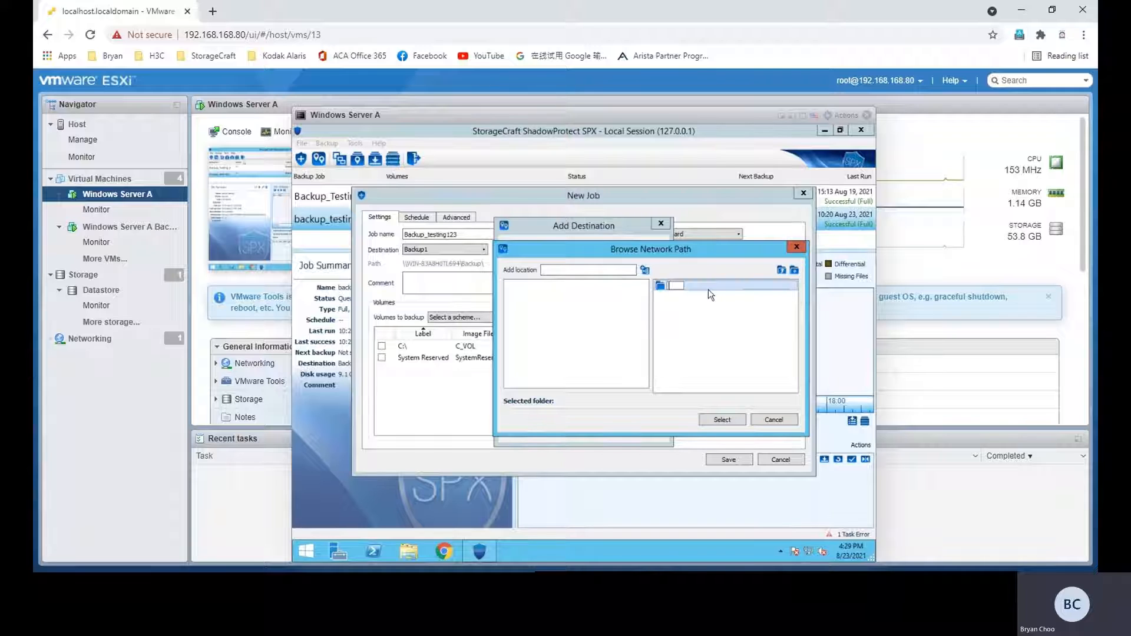
click(645, 271)
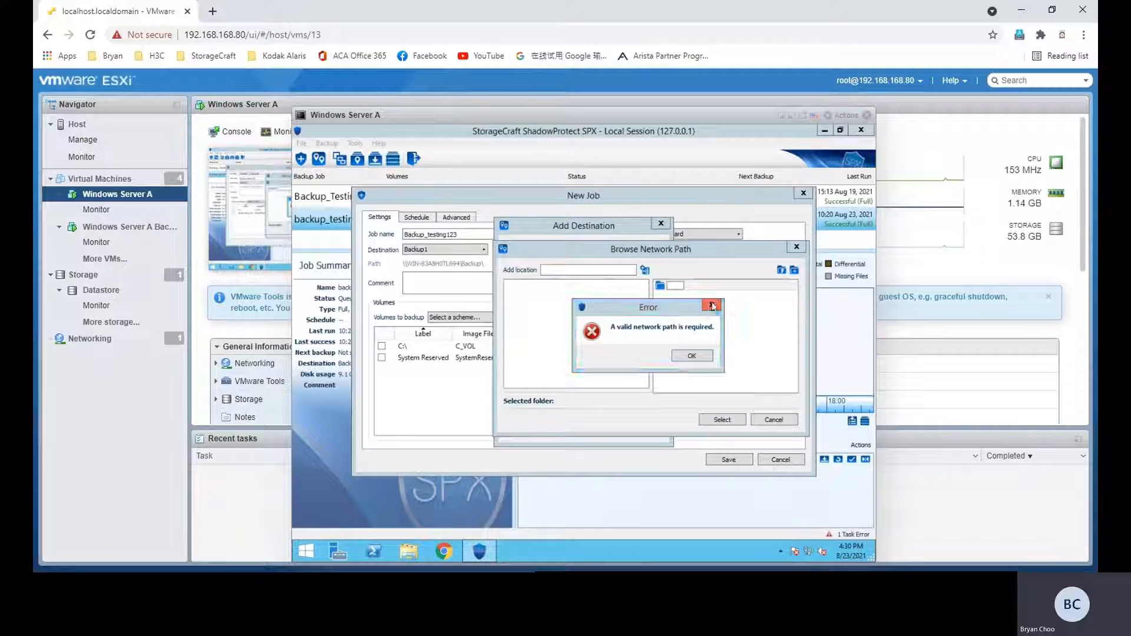
click(712, 305)
Step: Add the network location \\WIN-83A8H0TL694 to the path browser
click(627, 273)
text(\\)
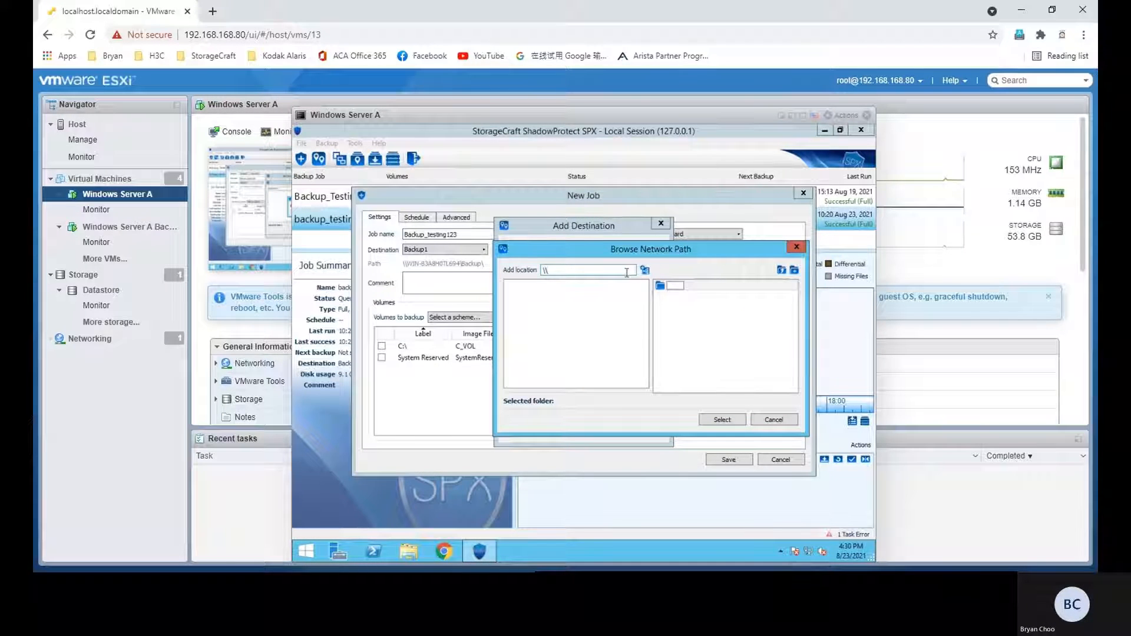
text(WIN-83A8H0TL694)
click(644, 270)
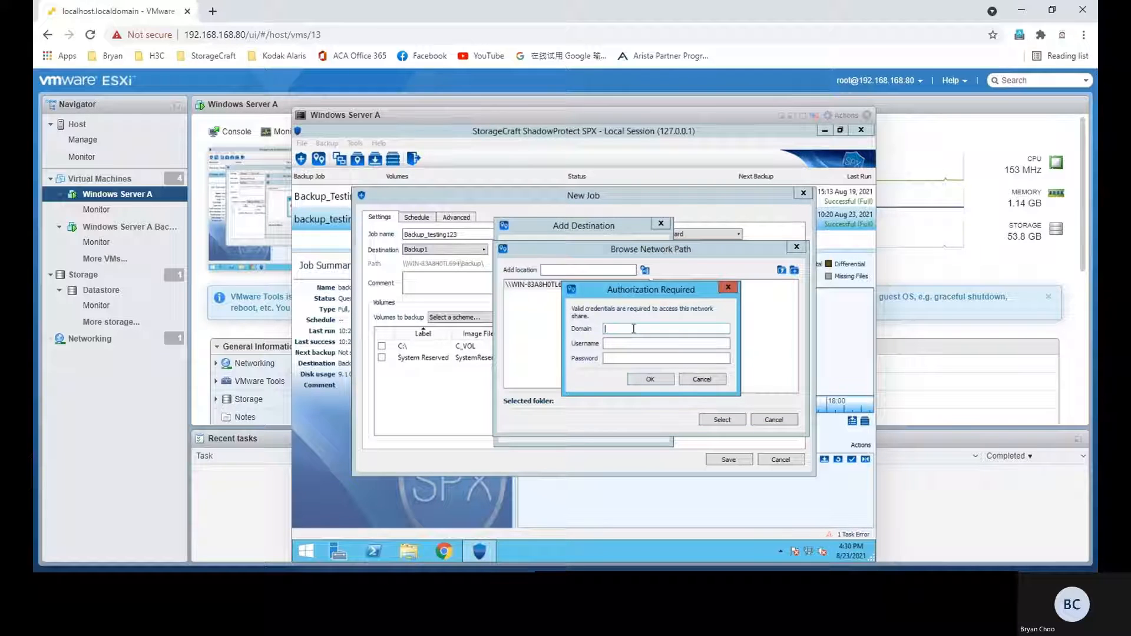
Step: Authorize access to the share with domain WIN-83A8H0TL694, username Administrator and the account password
text(WIN-83A8H0T)
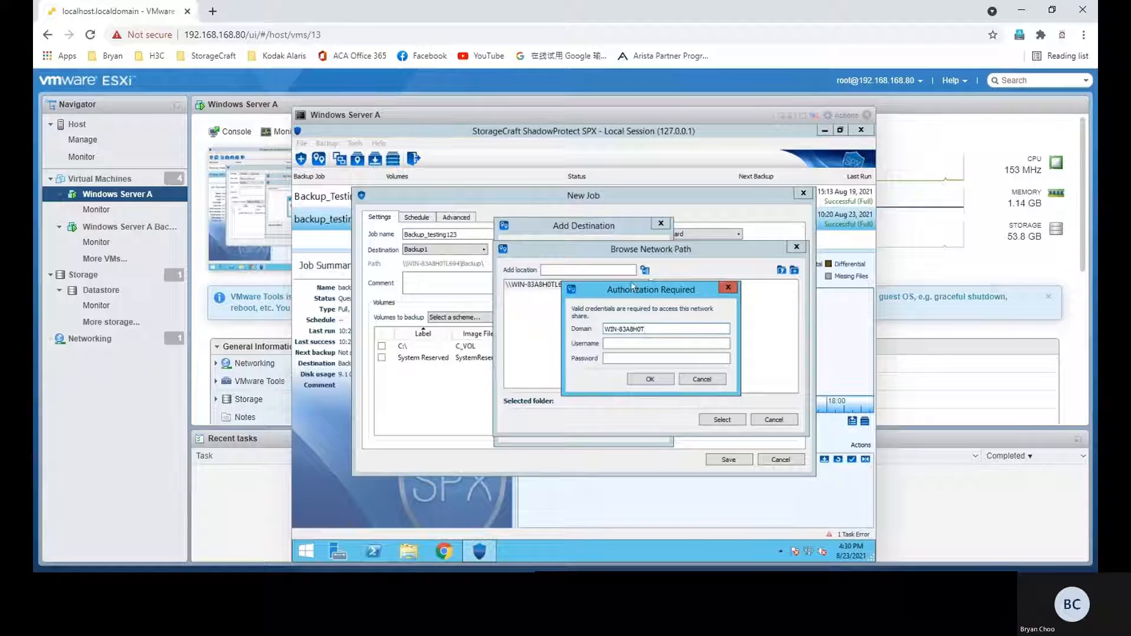
drag(637, 292, 652, 302)
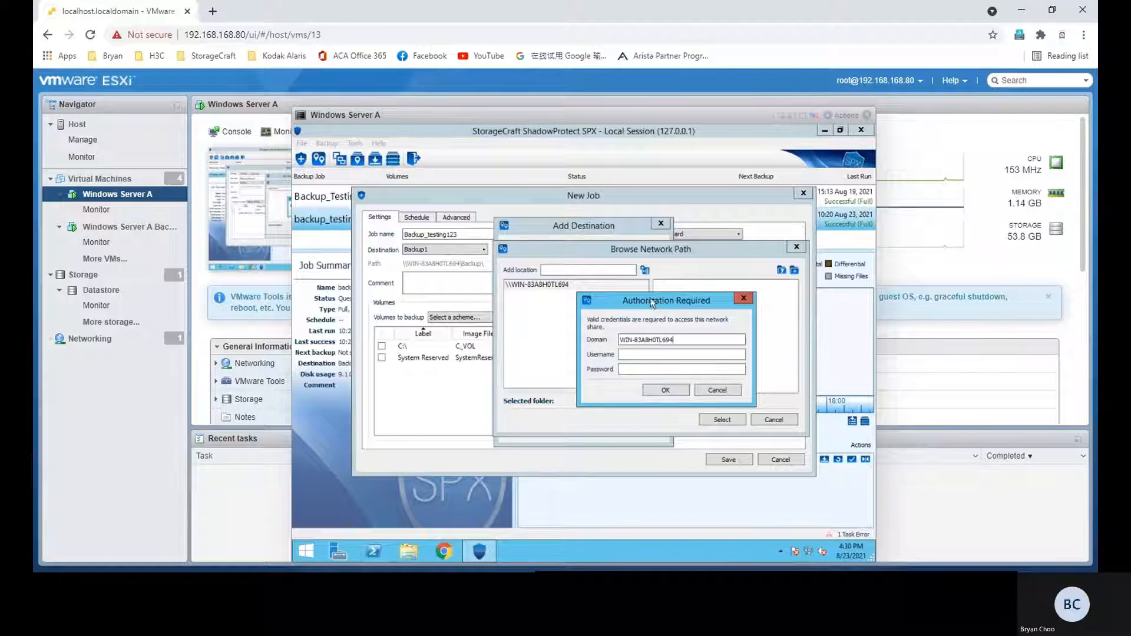
click(670, 354)
text(****)
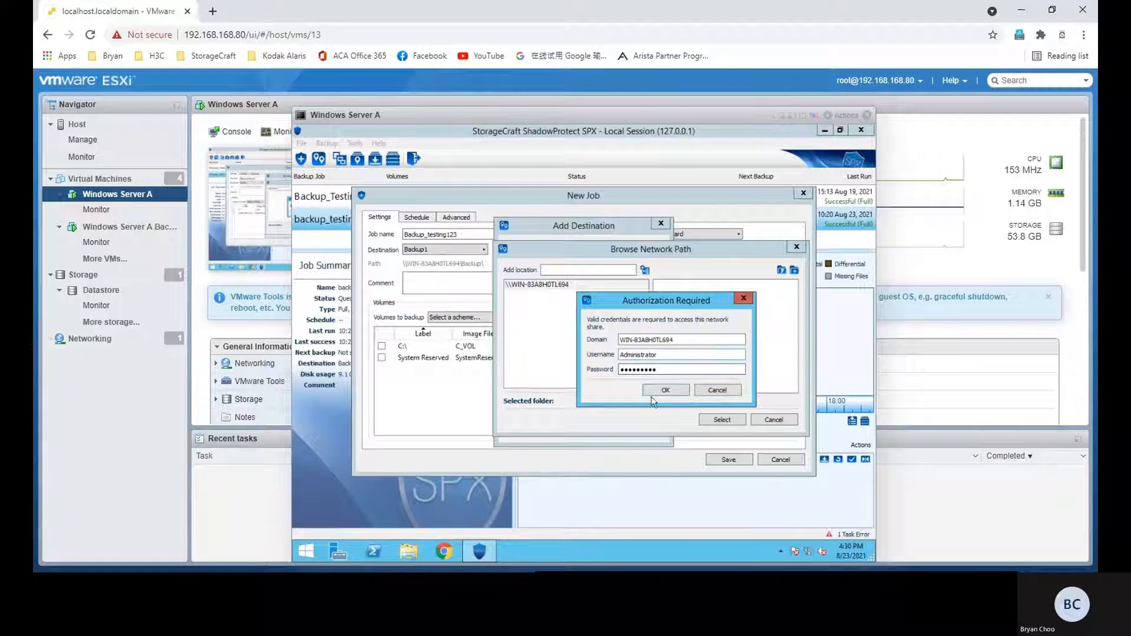
click(658, 391)
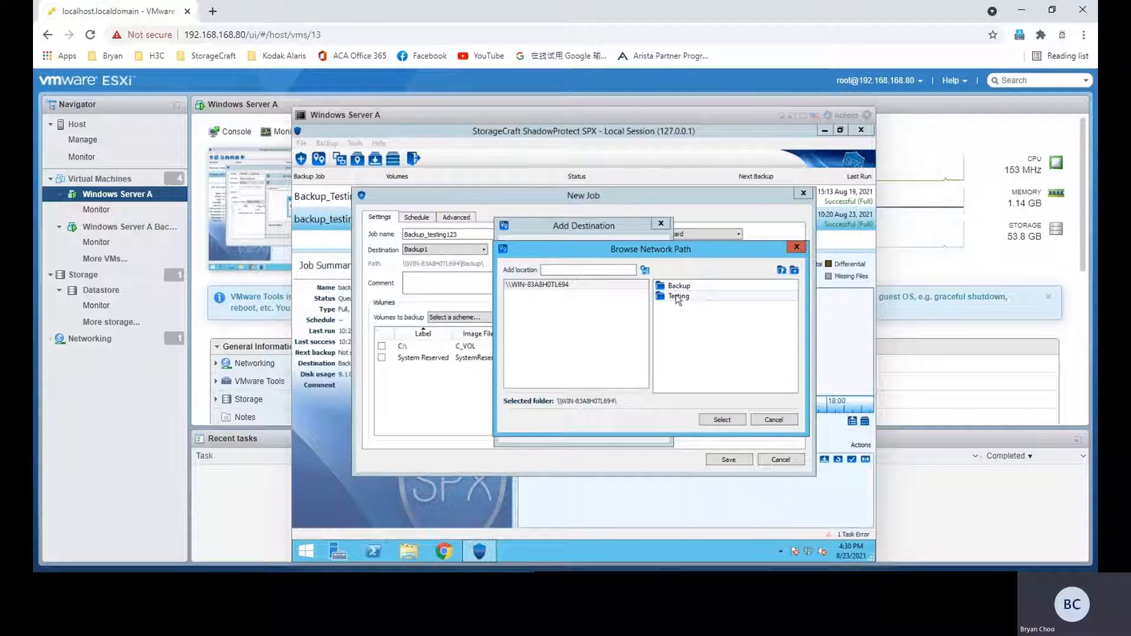
Step: Choose the Backup folder on the network share as the backup store path
click(677, 296)
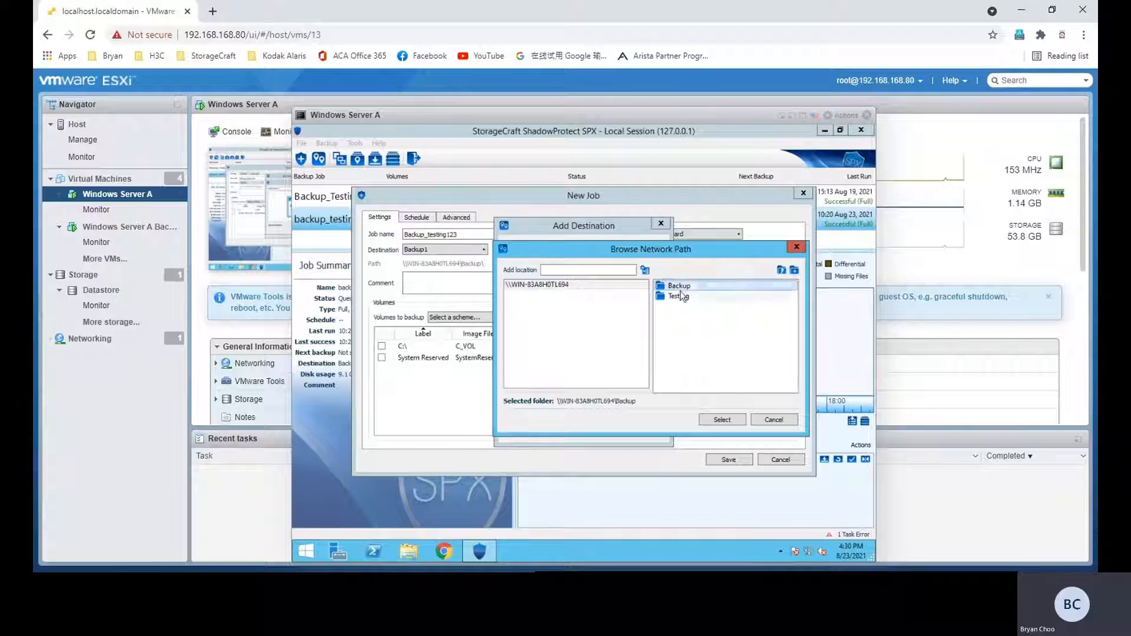
click(682, 287)
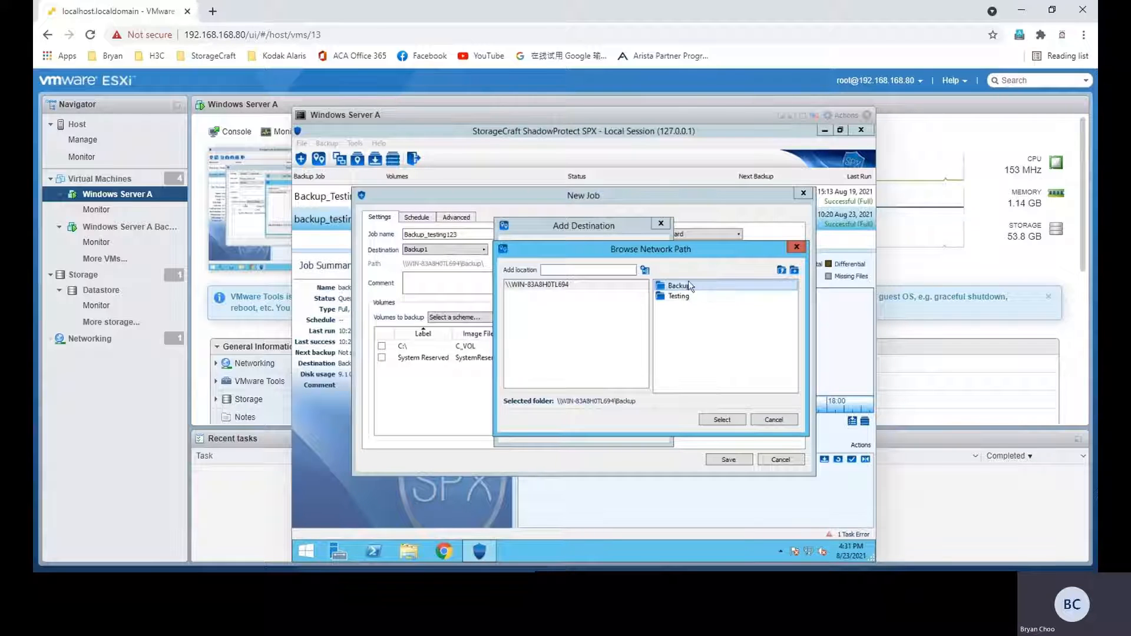
click(723, 420)
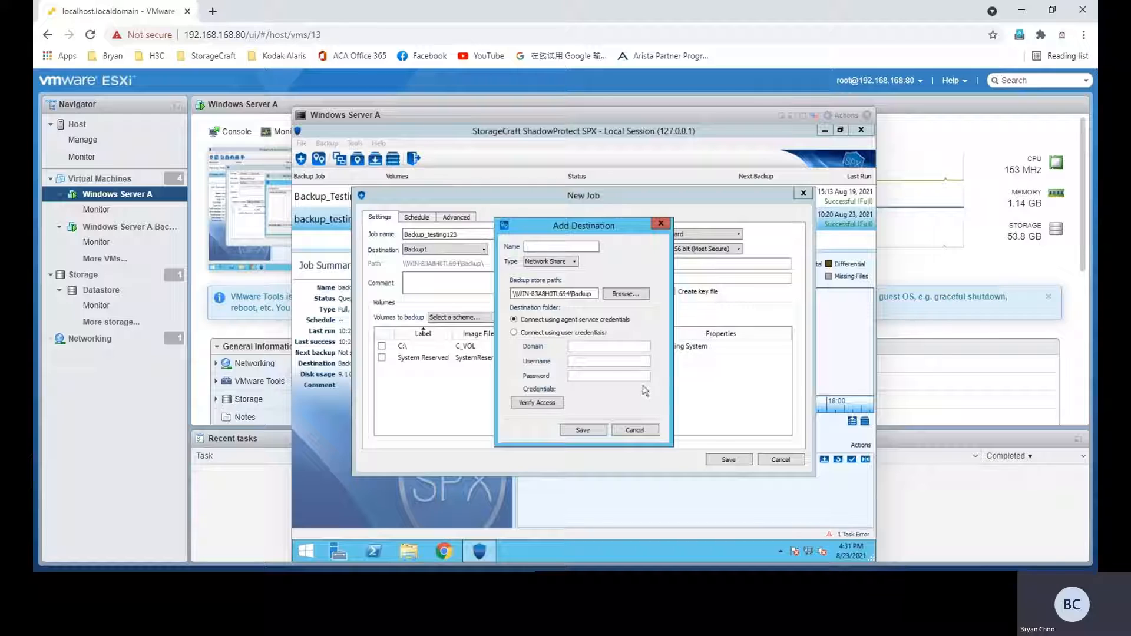
Step: Name the new destination Backup1234 and save it
click(583, 429)
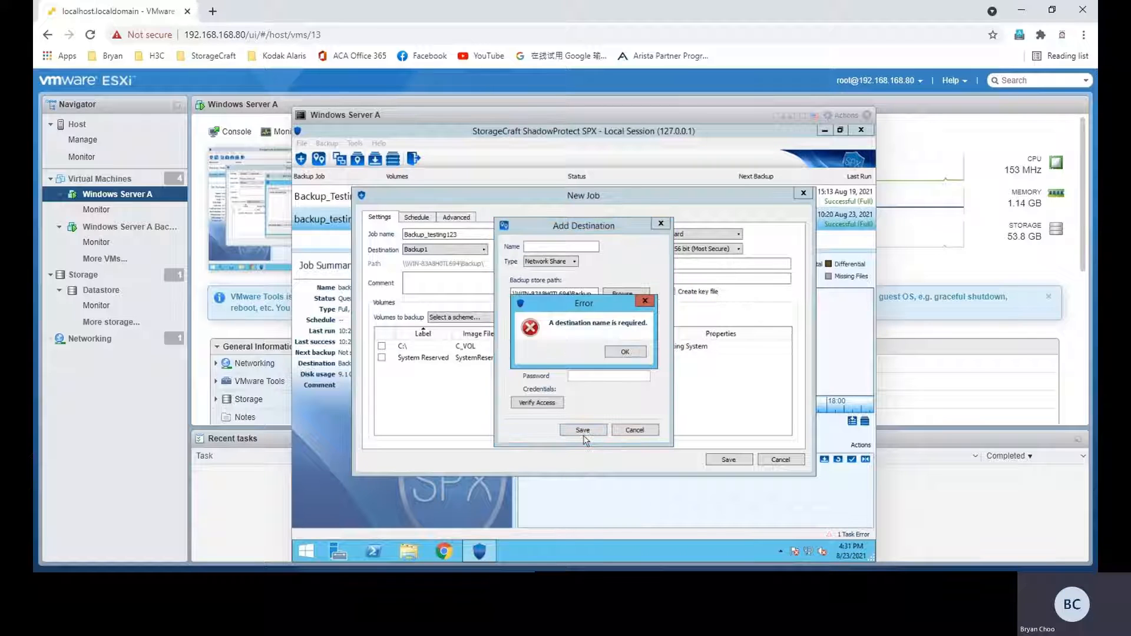
click(621, 351)
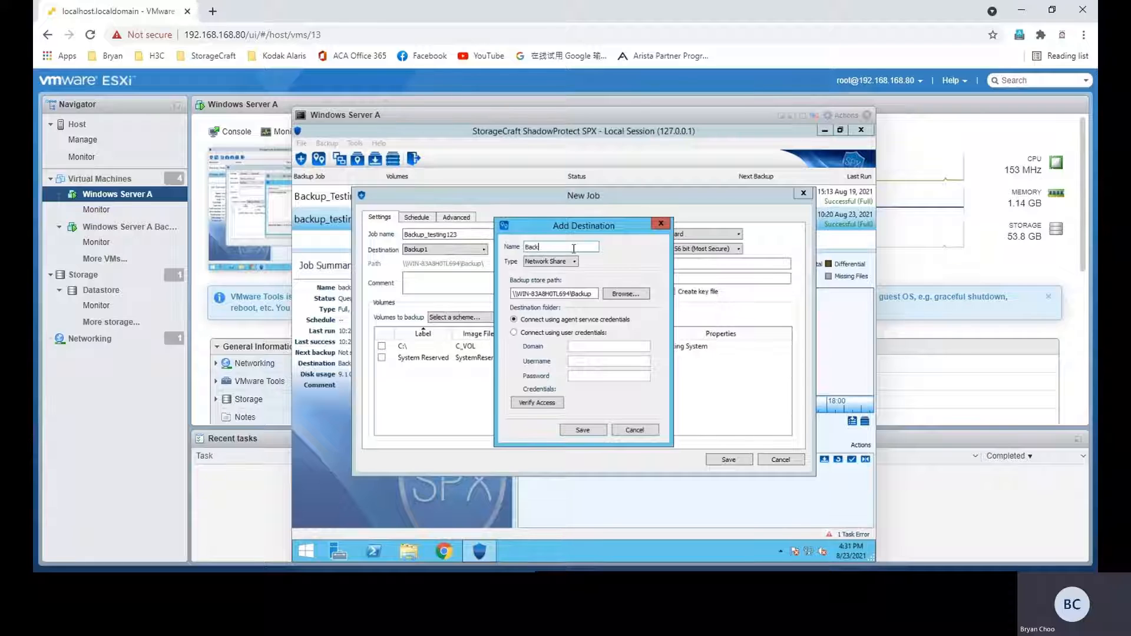
text(Backup1234)
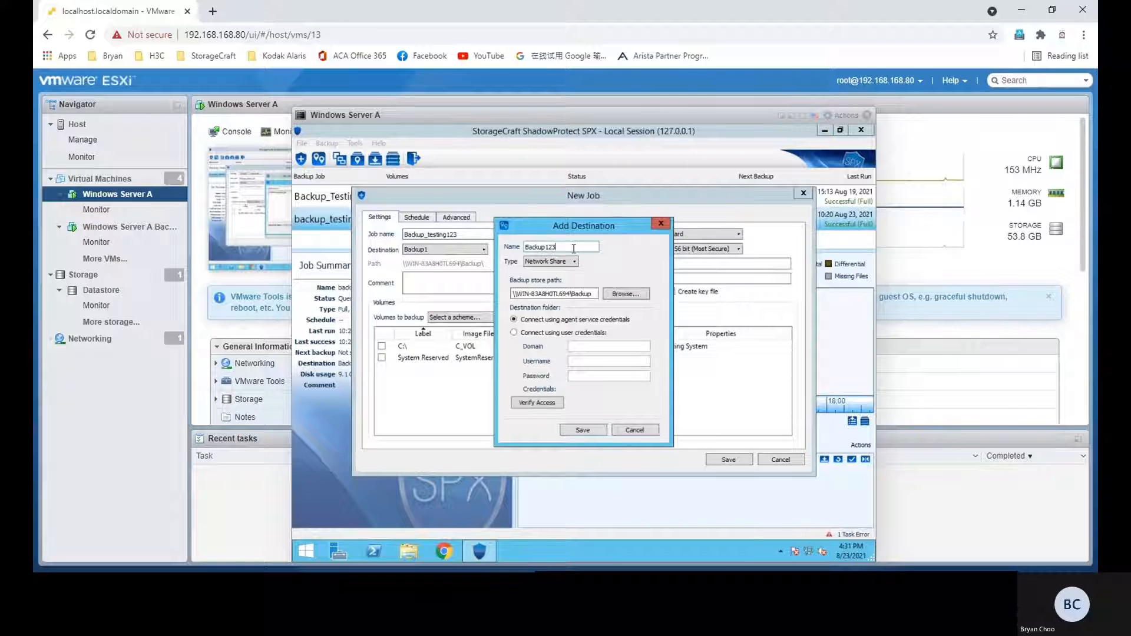
click(583, 430)
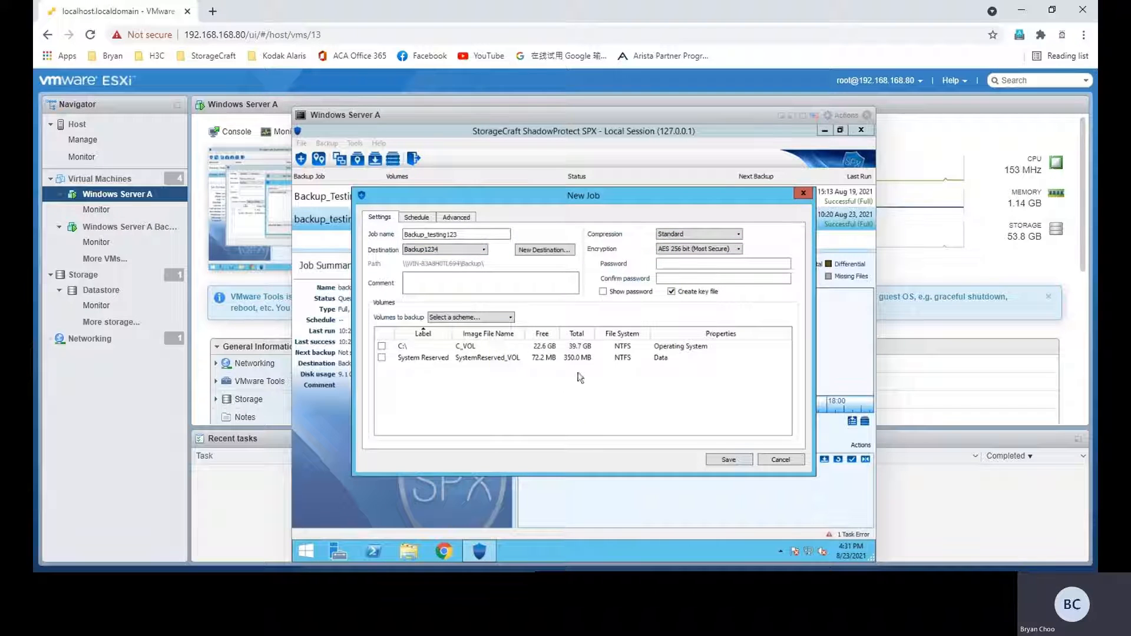
Step: Include the C:\ volume in the backup job and set encryption to None
click(383, 348)
click(698, 264)
click(698, 248)
click(698, 257)
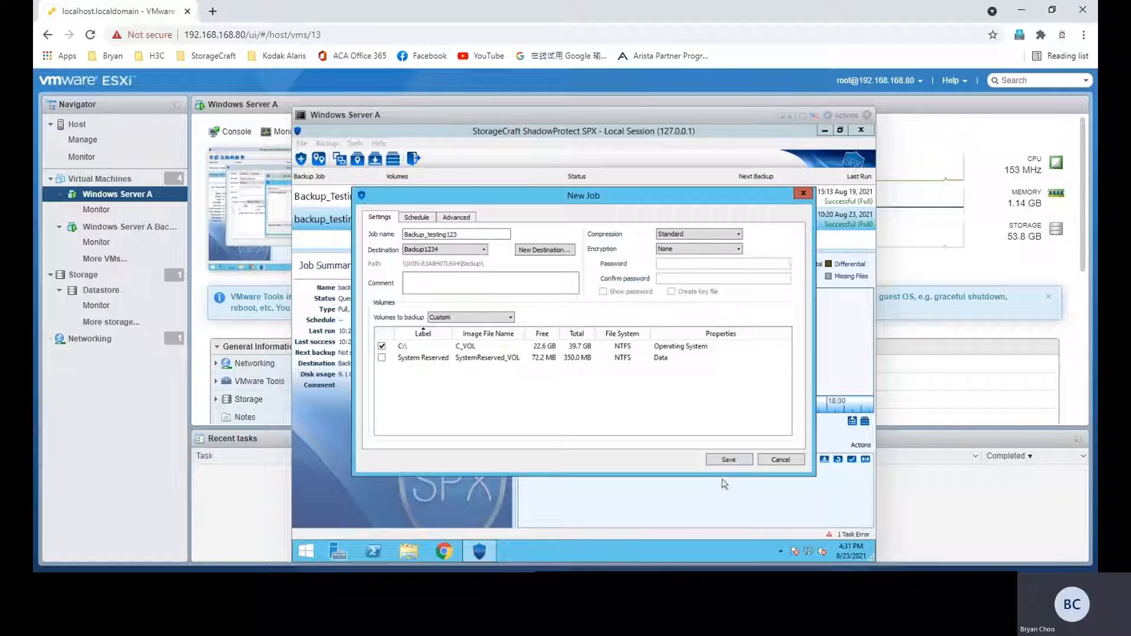
Step: Set the job's schedule type to Full, Manual with an immediate start and save the job
click(731, 460)
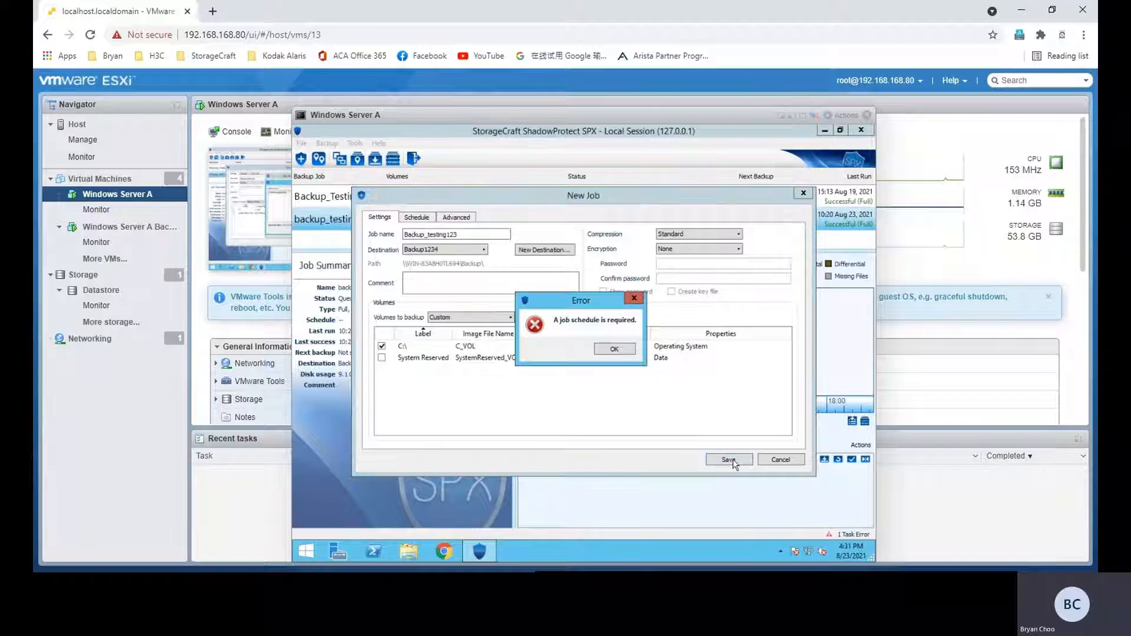
click(627, 355)
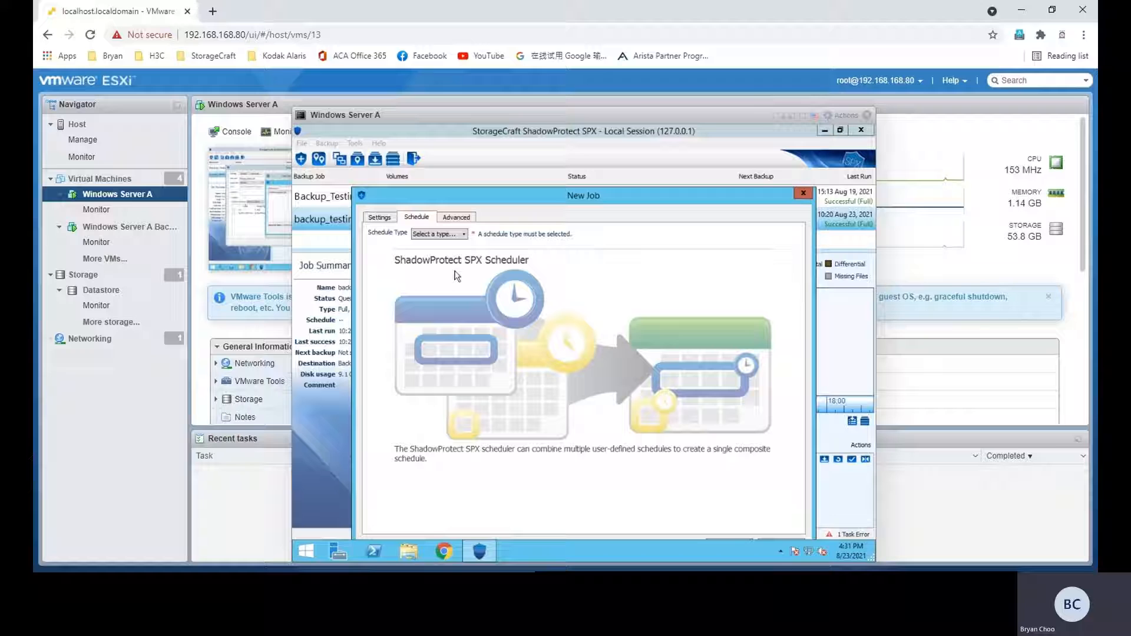
click(461, 234)
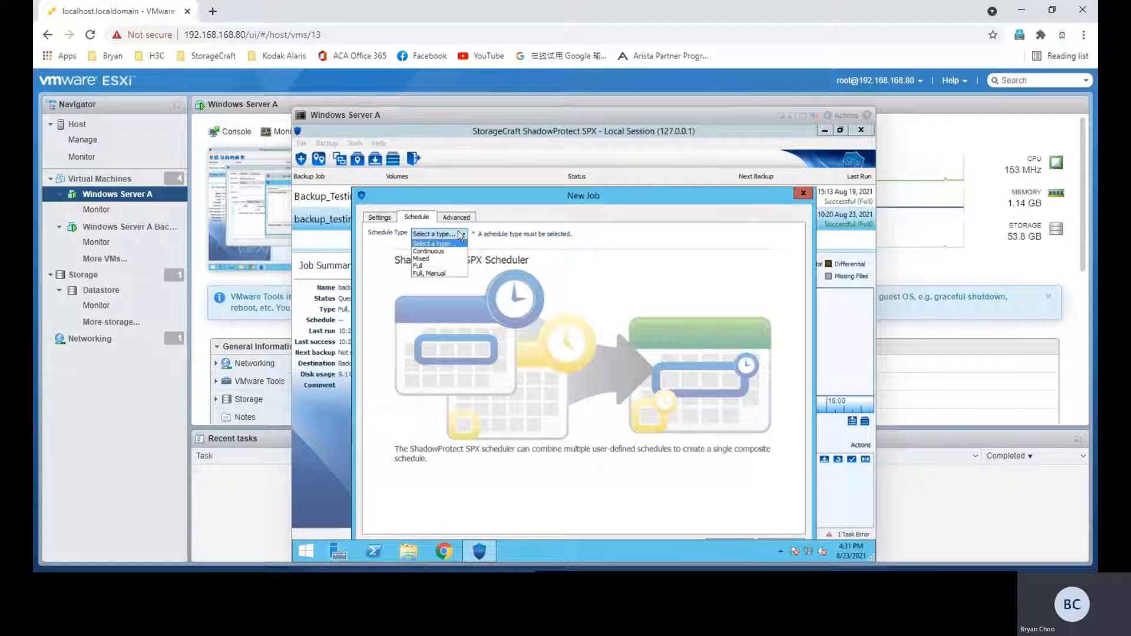
click(439, 274)
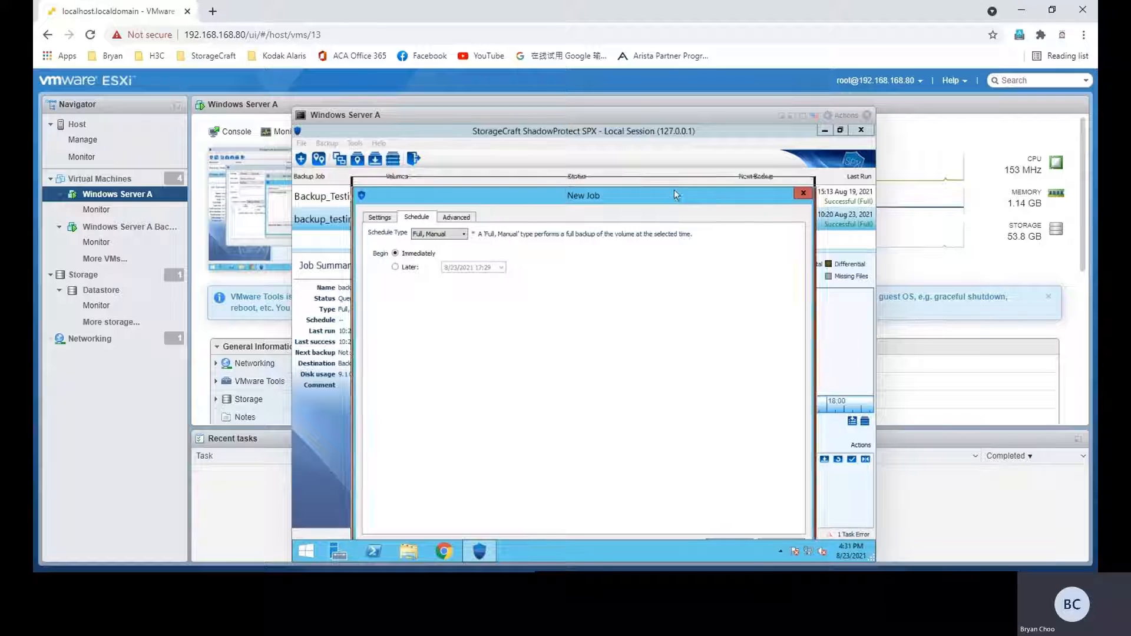
drag(674, 189, 671, 171)
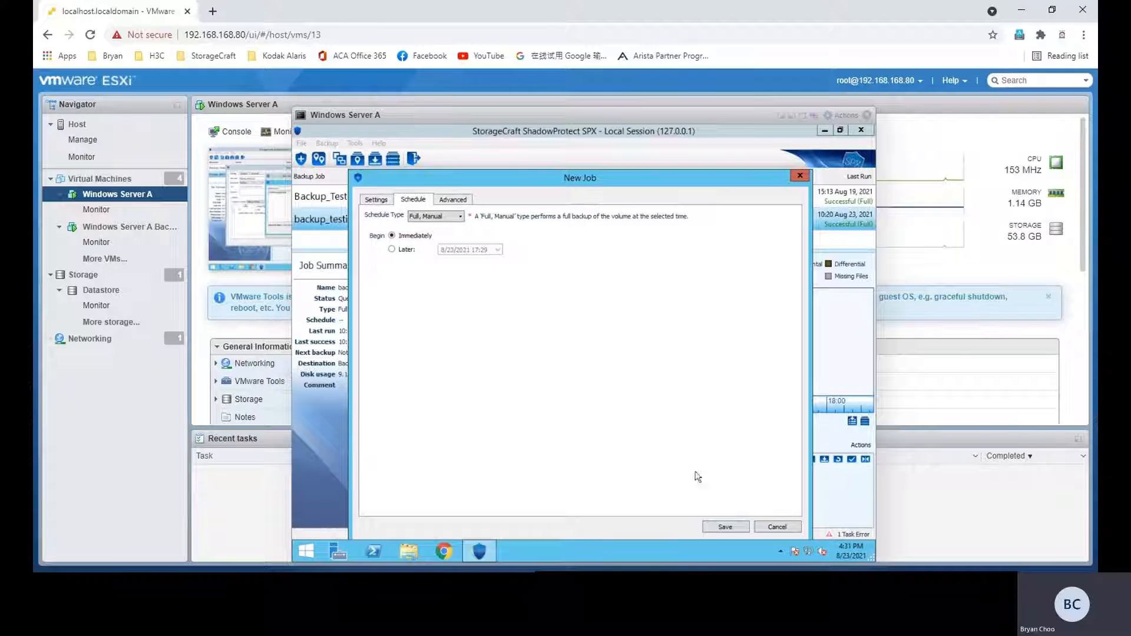
click(725, 527)
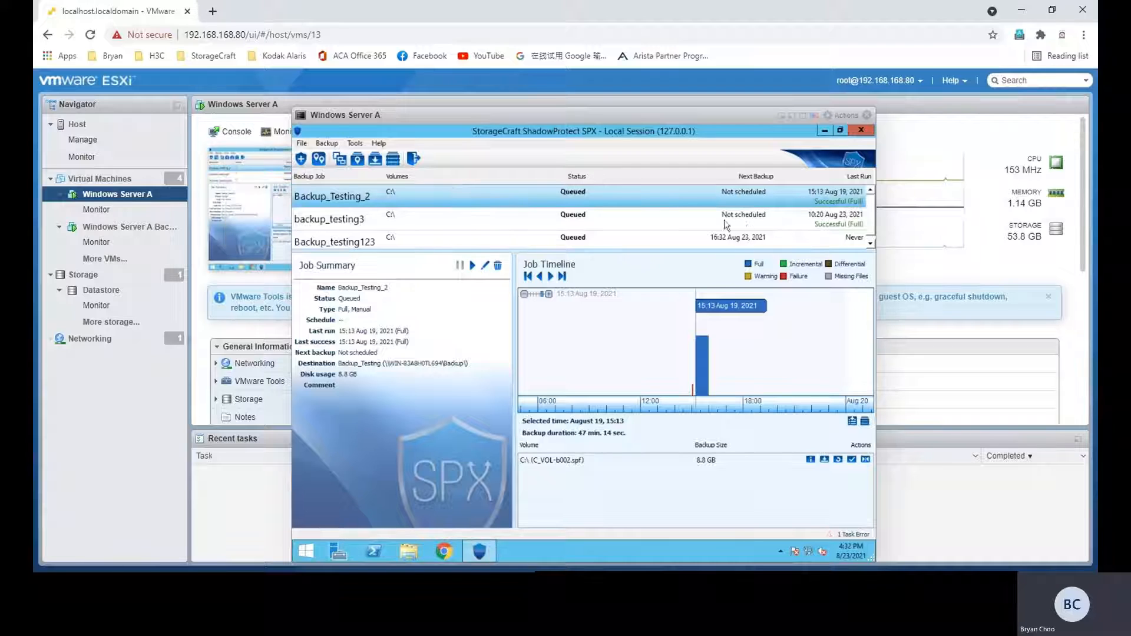
Step: Select the Backup_testing123 job in the job list and stop its running backup
scroll(722, 227, down, 1)
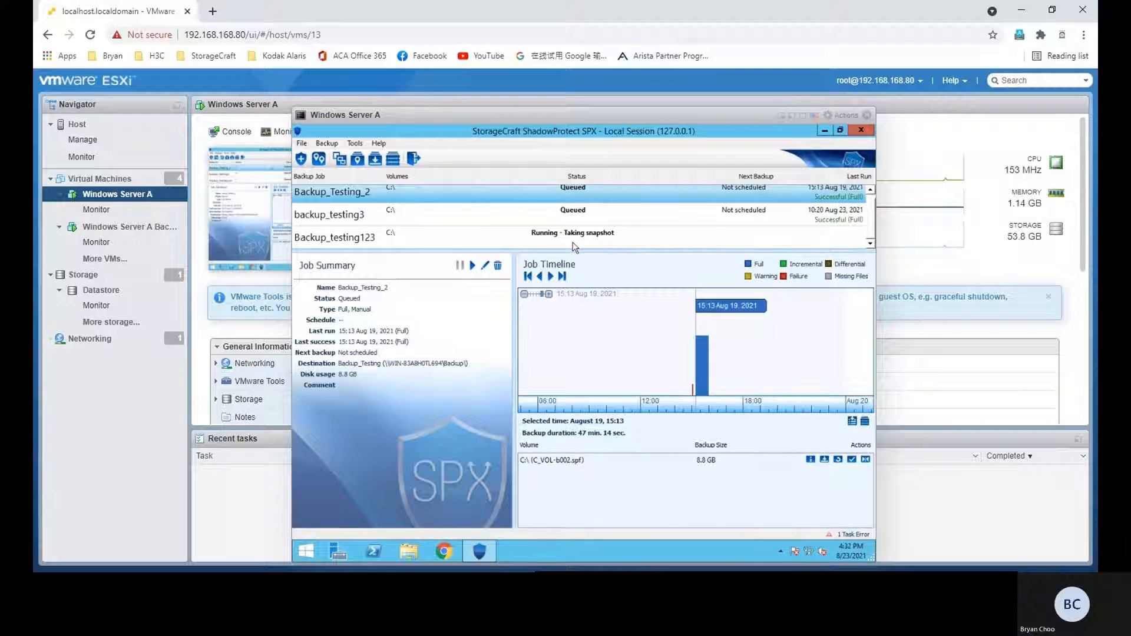
click(601, 242)
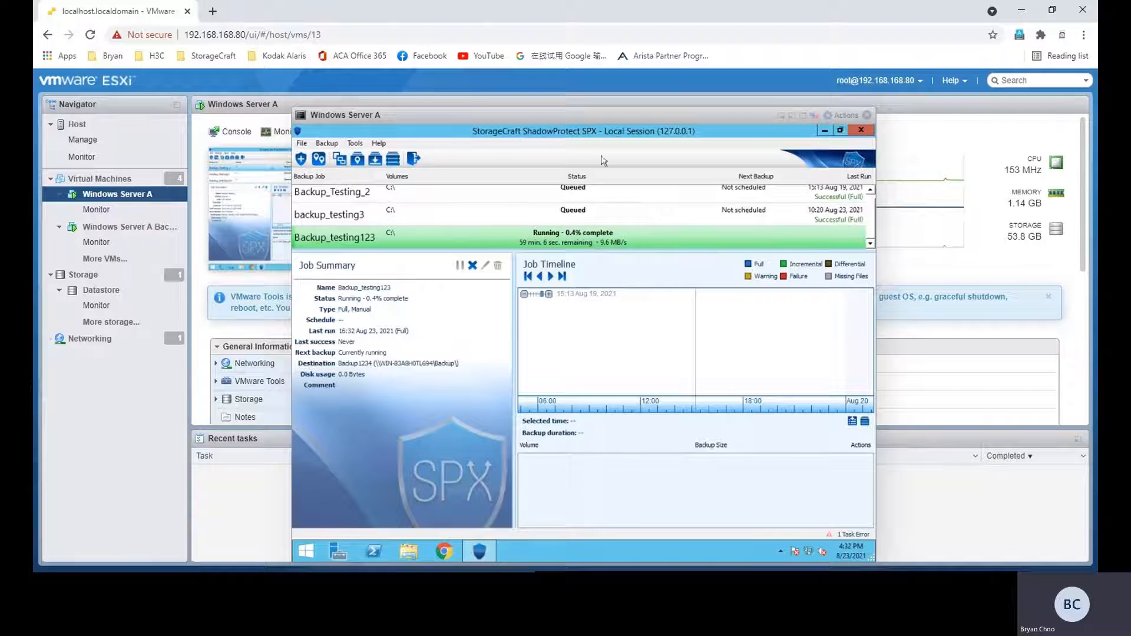
right_click(531, 244)
click(554, 261)
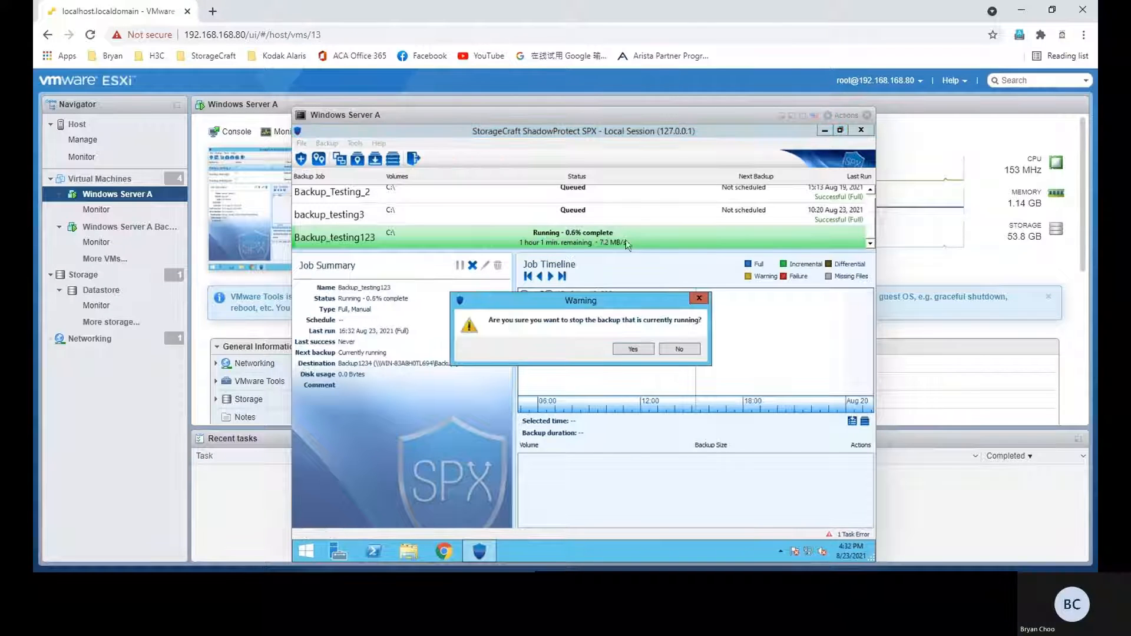
click(632, 350)
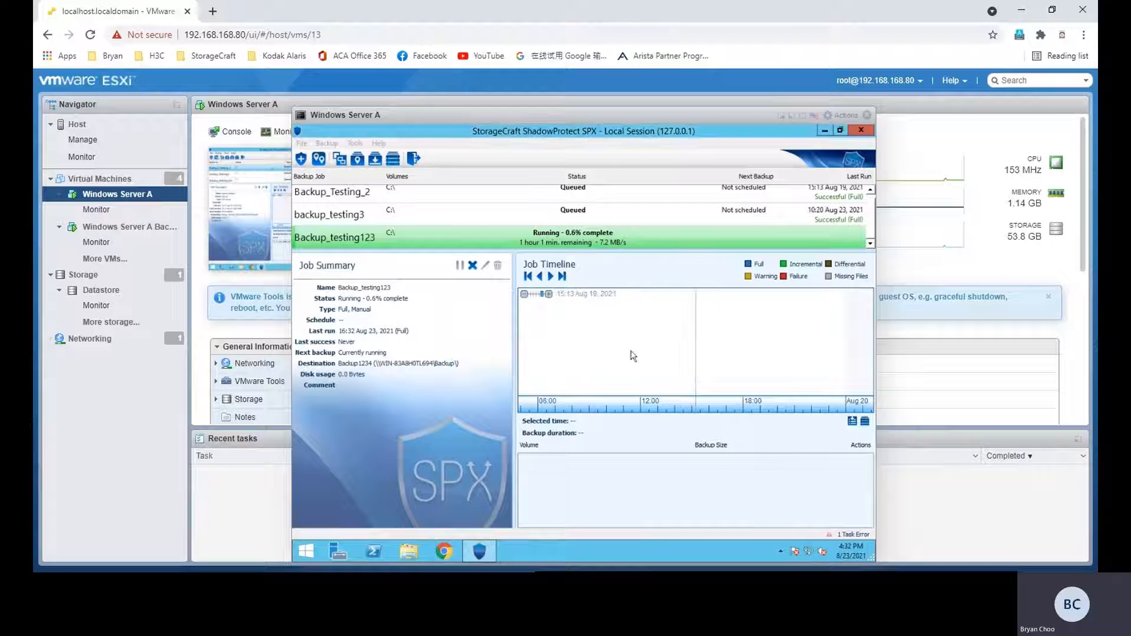
Step: Select the backup_testing3 job to view its summary and timeline
click(647, 229)
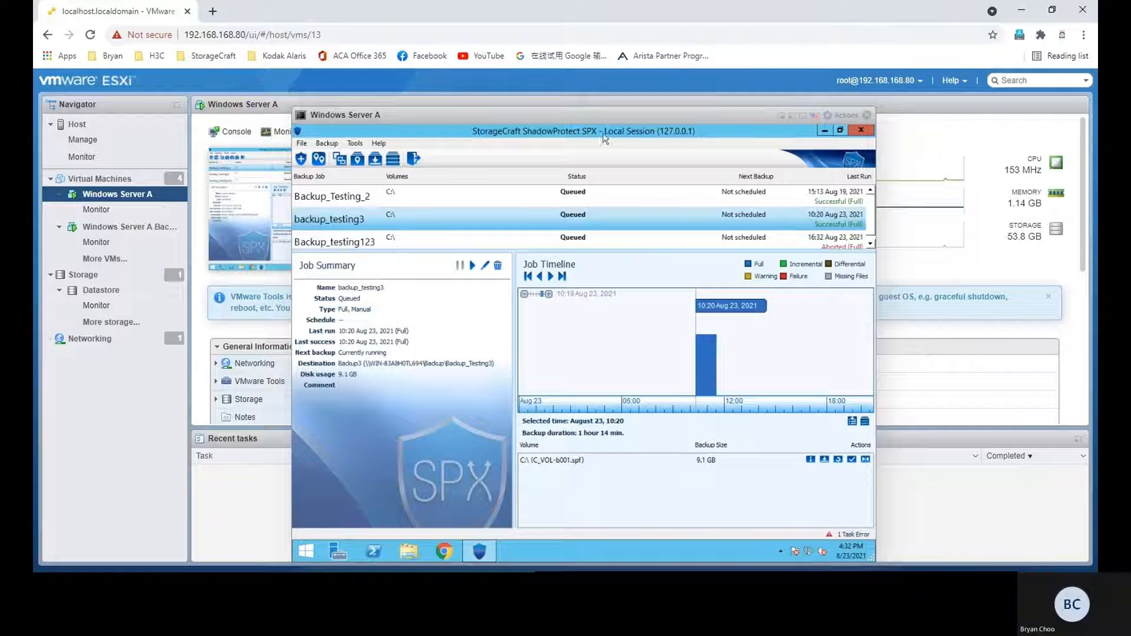
drag(583, 131, 576, 80)
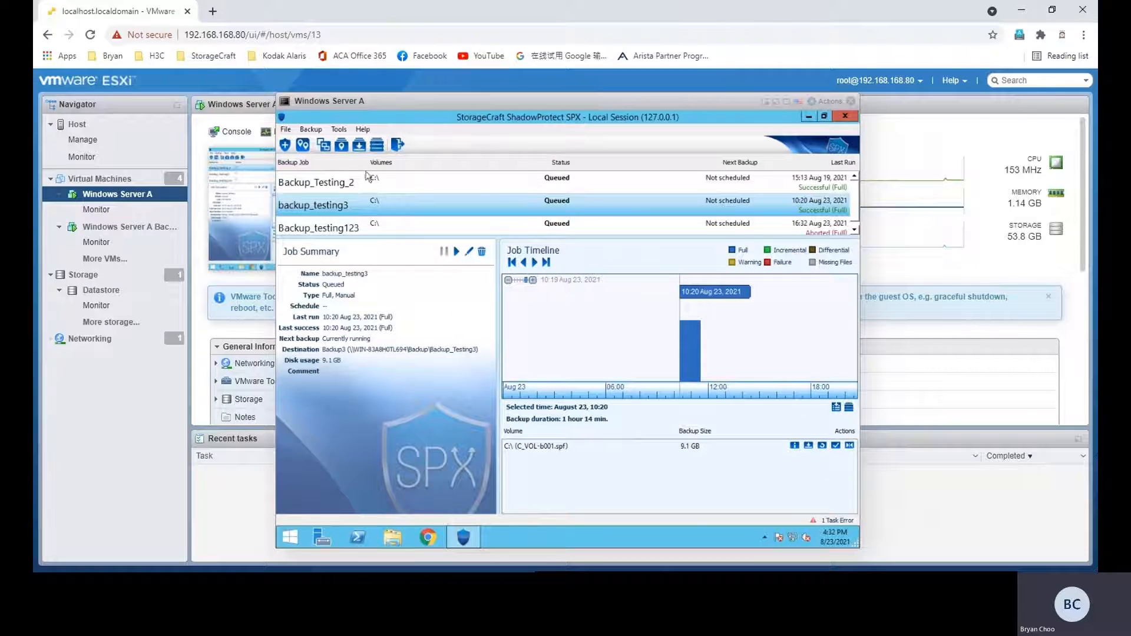
Step: Open the Backup_Testing3 folder on the Backup network location in File Explorer and select the C_VOL-b001.spf image
click(389, 537)
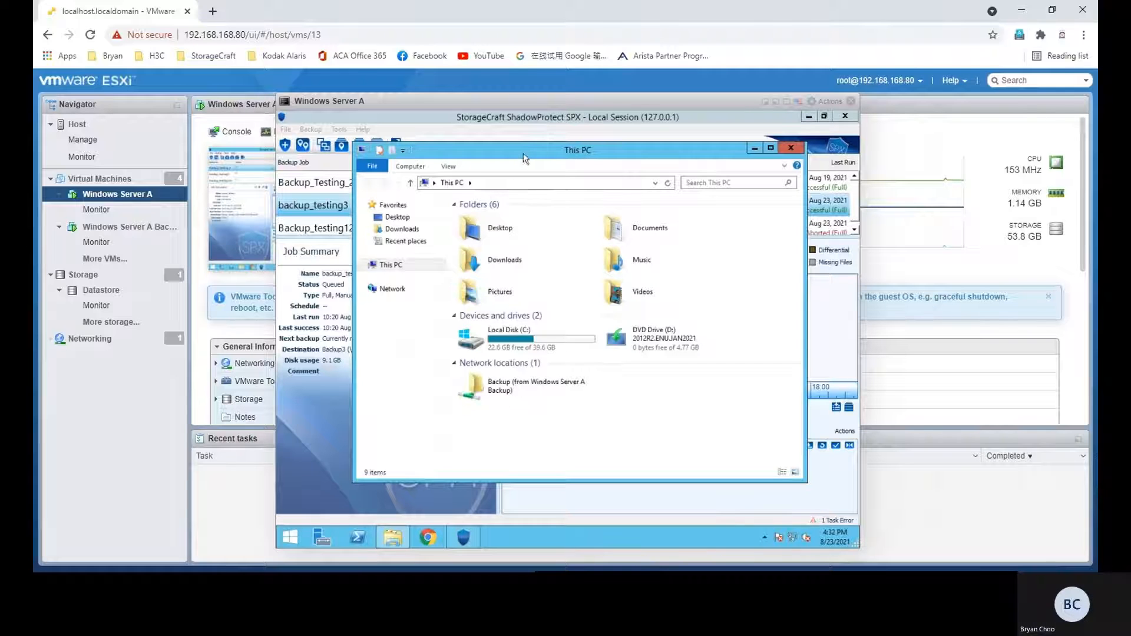
drag(525, 158, 507, 152)
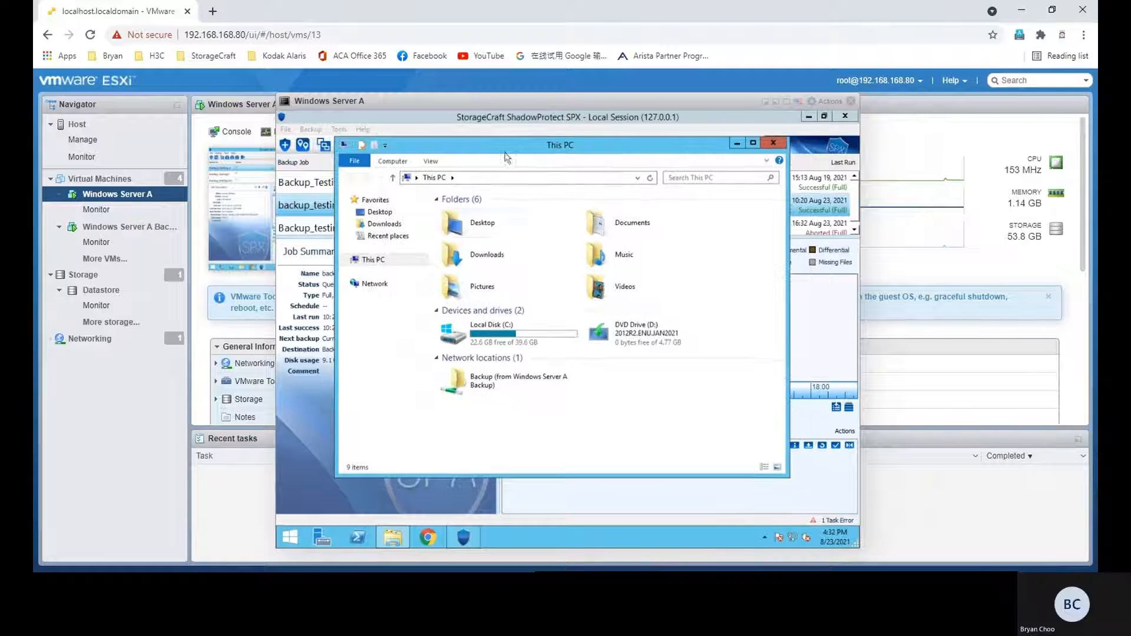
click(488, 381)
double_click(503, 382)
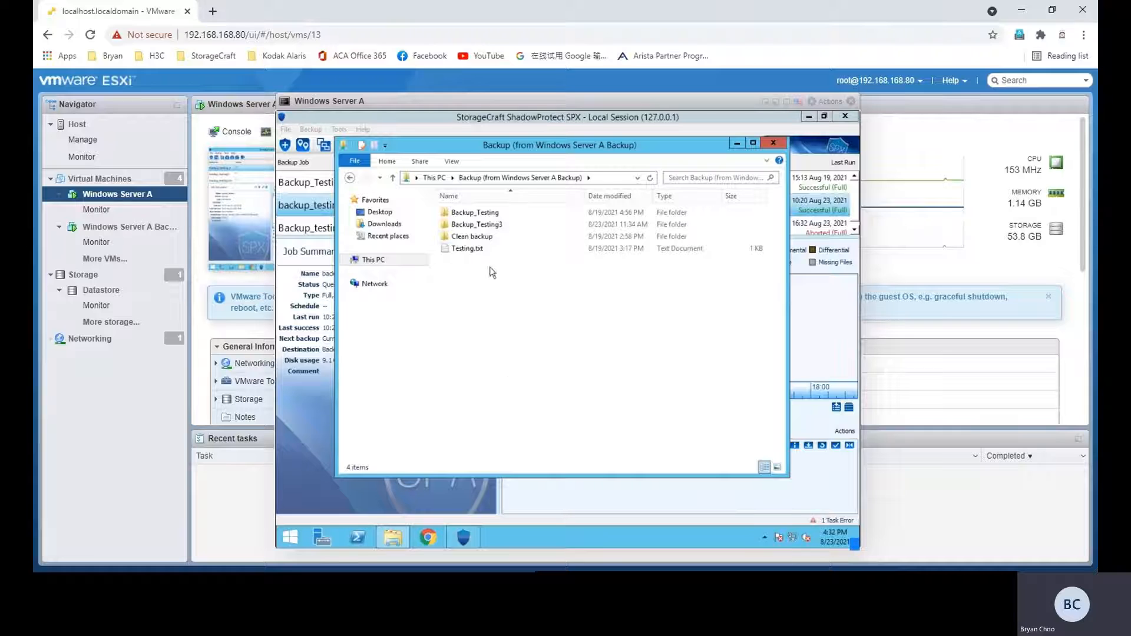
double_click(494, 227)
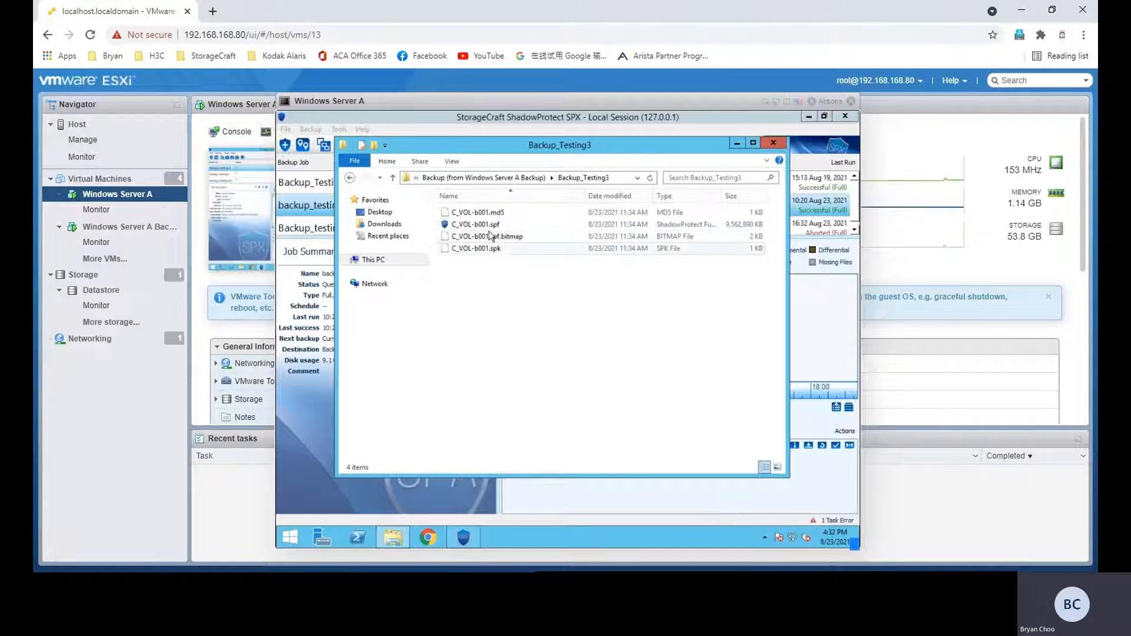
click(506, 224)
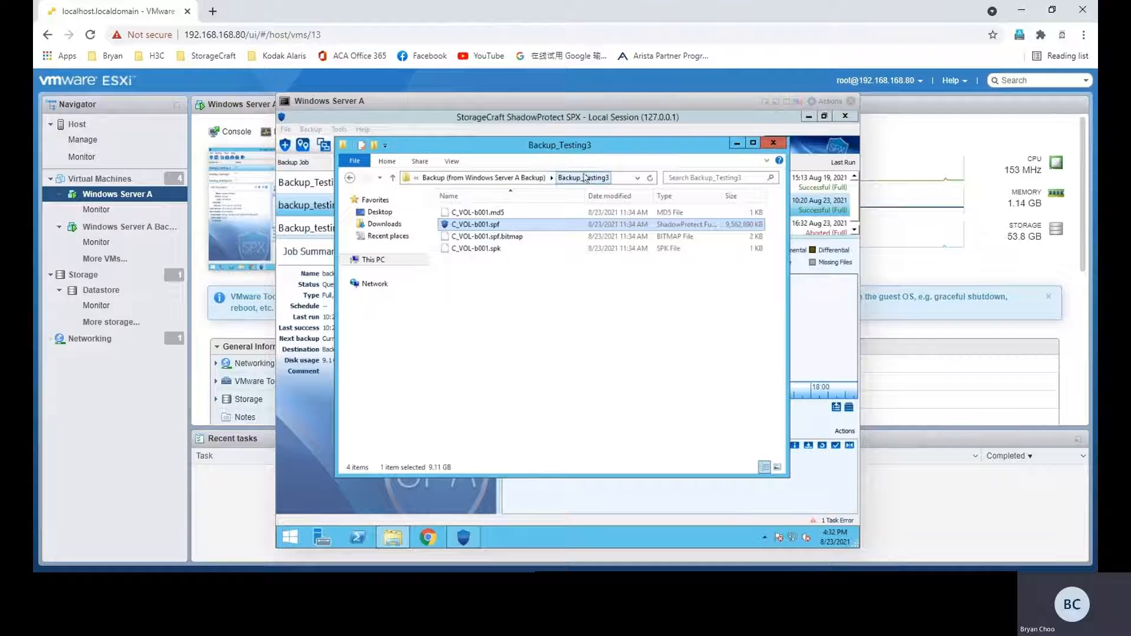
drag(584, 146, 573, 187)
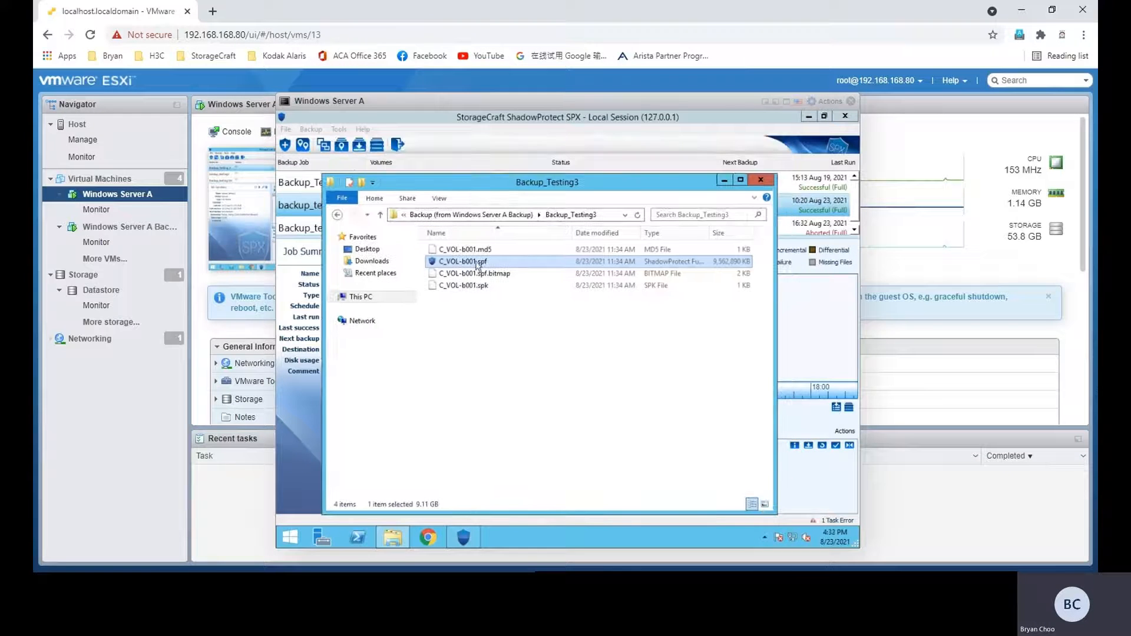
Step: Minimize the open windows and delete Important data.txt, dummy folder 1, dummy folder 2 and the AnyDesk shortcut from the server desktop
click(723, 181)
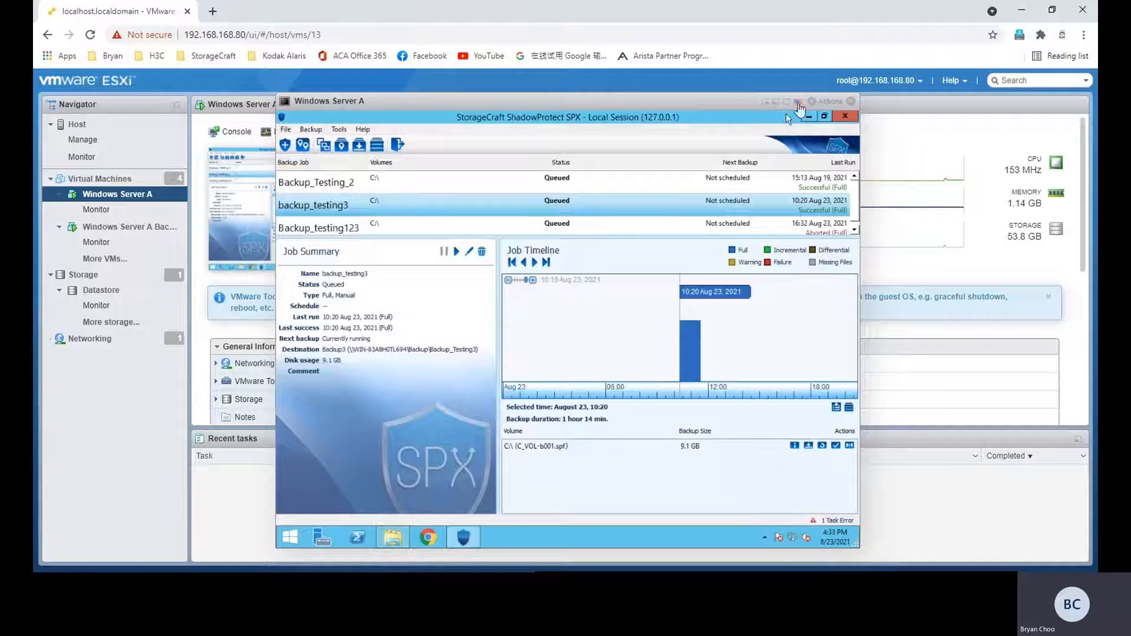
click(808, 116)
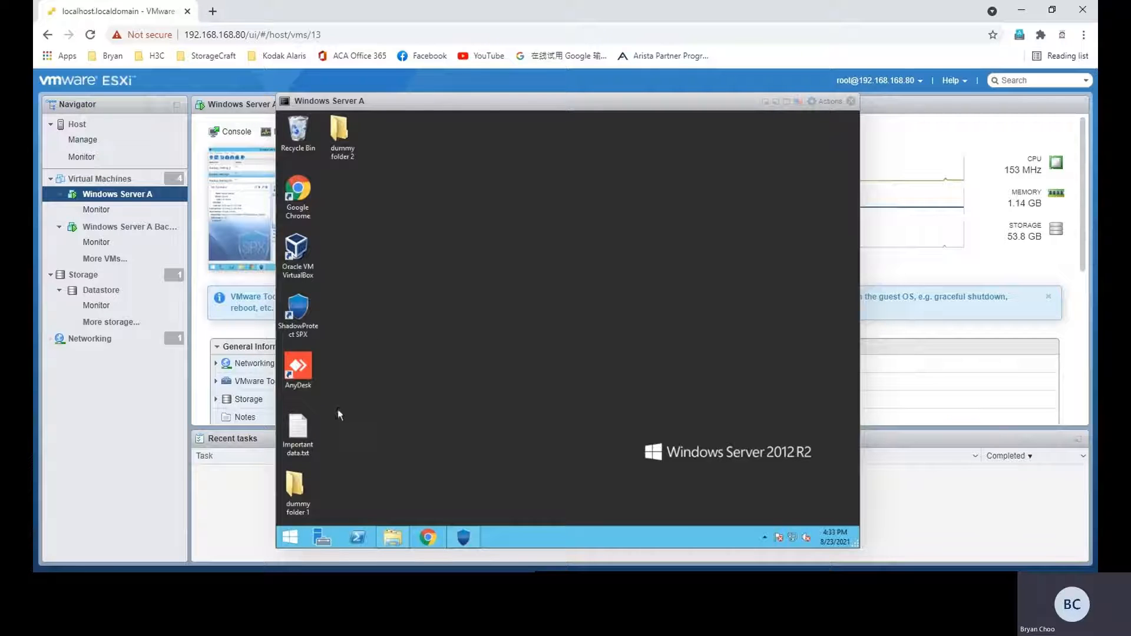
drag(337, 443, 339, 141)
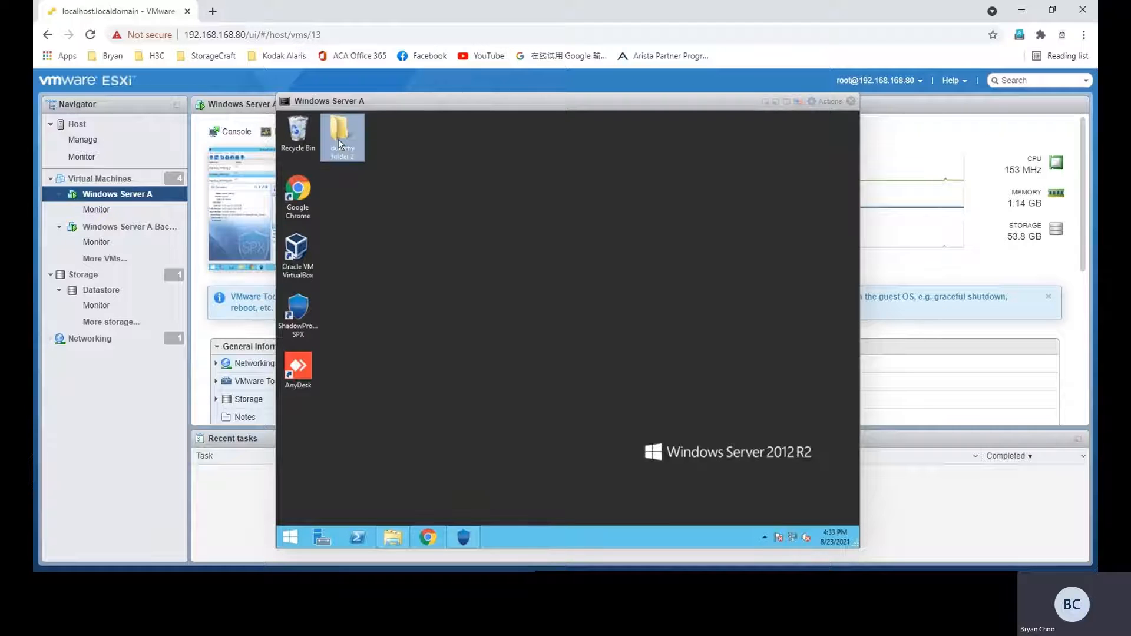
key(Delete)
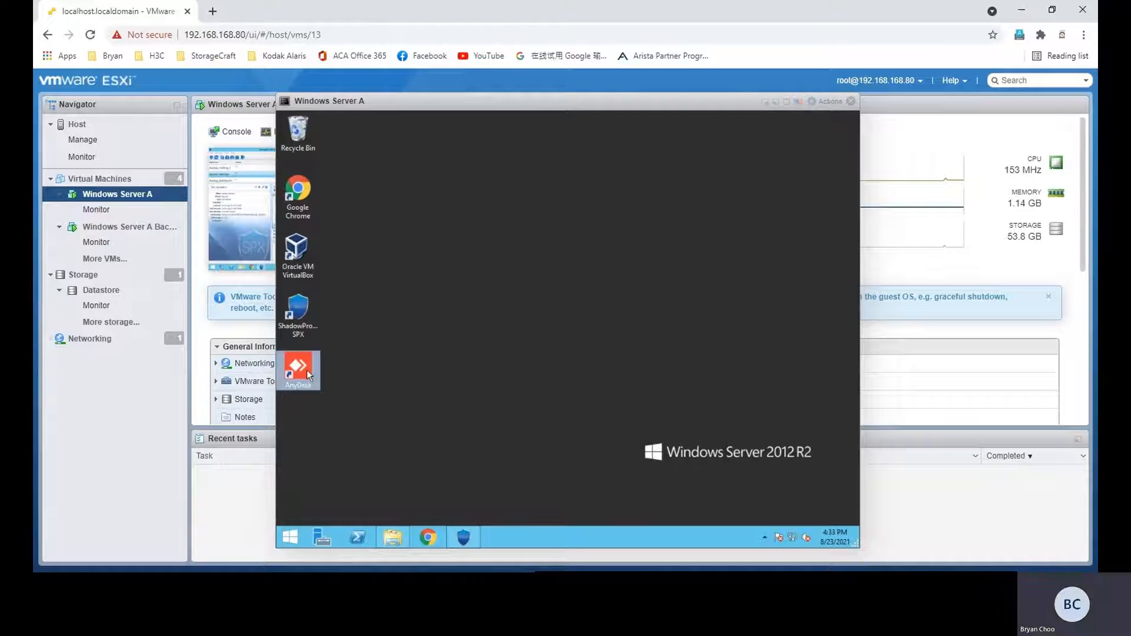
Step: Mount the C_VOL-b001.spf image from the Backup_Testing3 folder as read-only drive E, entering the image password
click(396, 541)
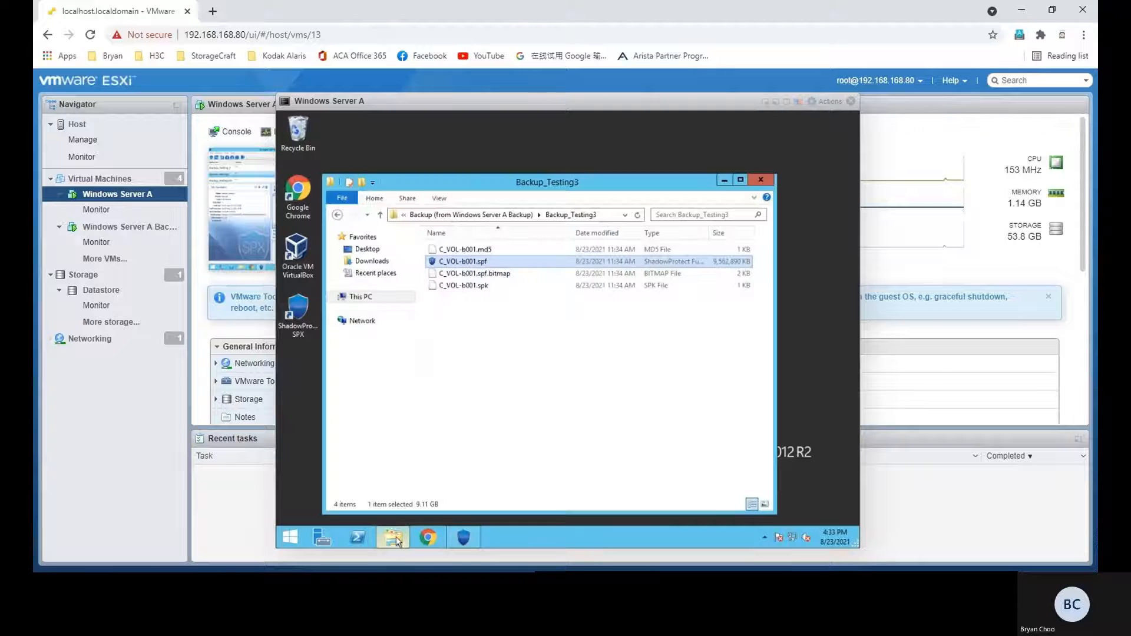
drag(548, 195, 589, 201)
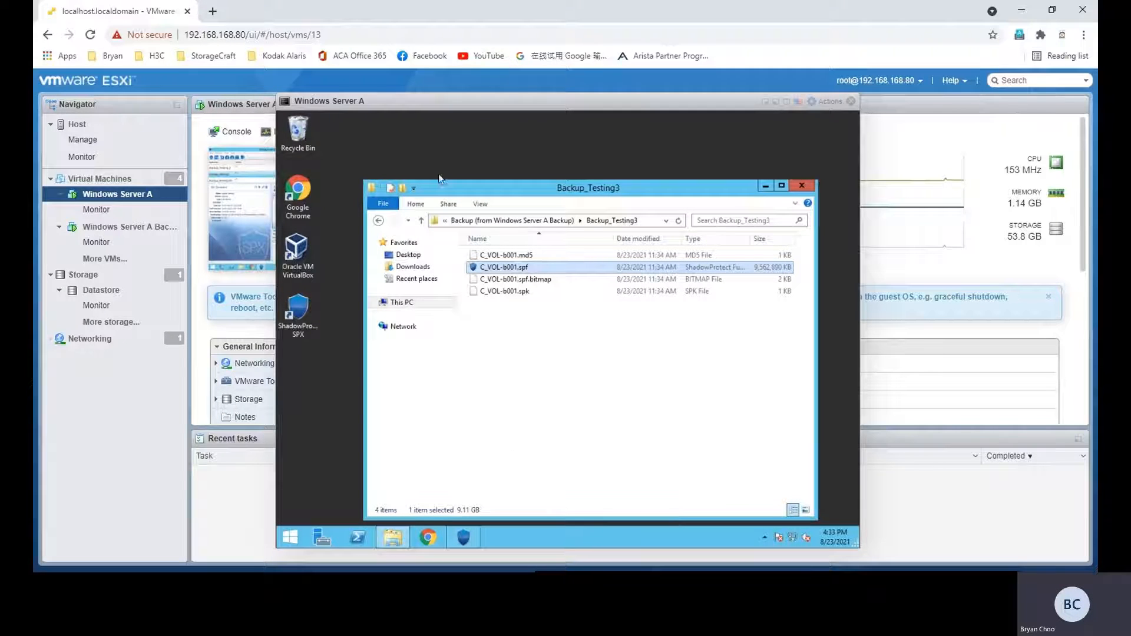
right_click(510, 269)
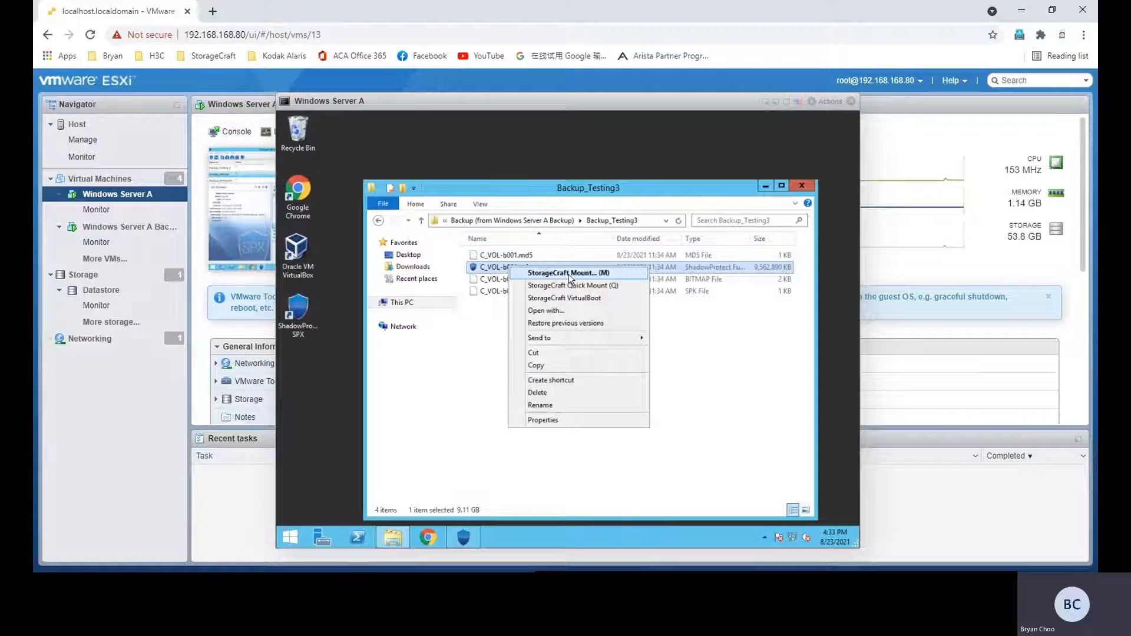
click(568, 273)
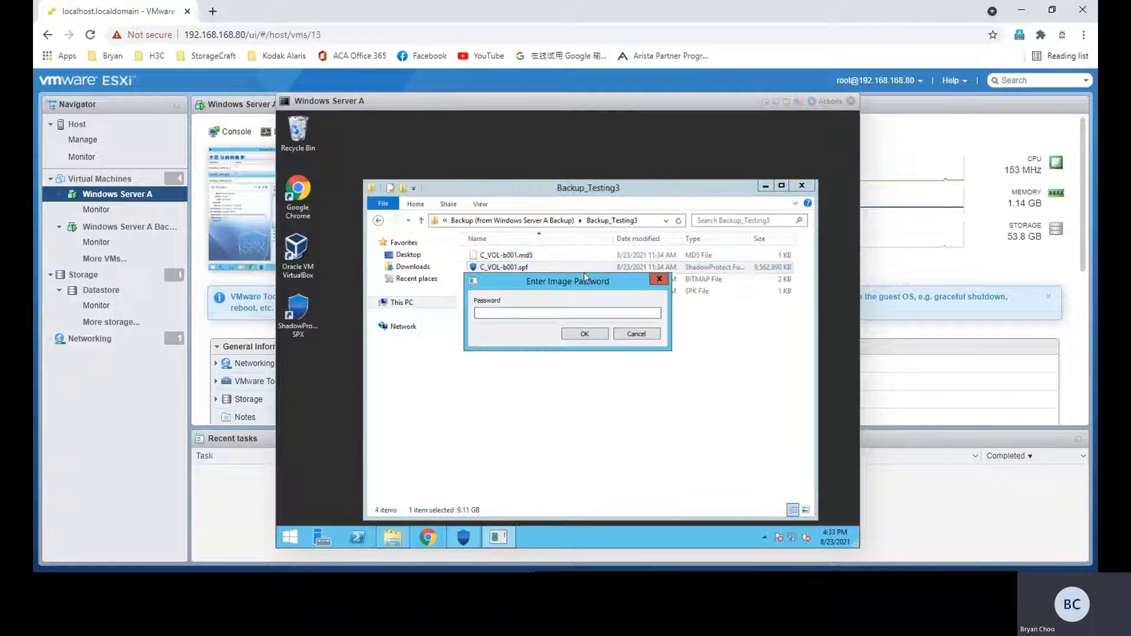
text(••••••)
key(Return)
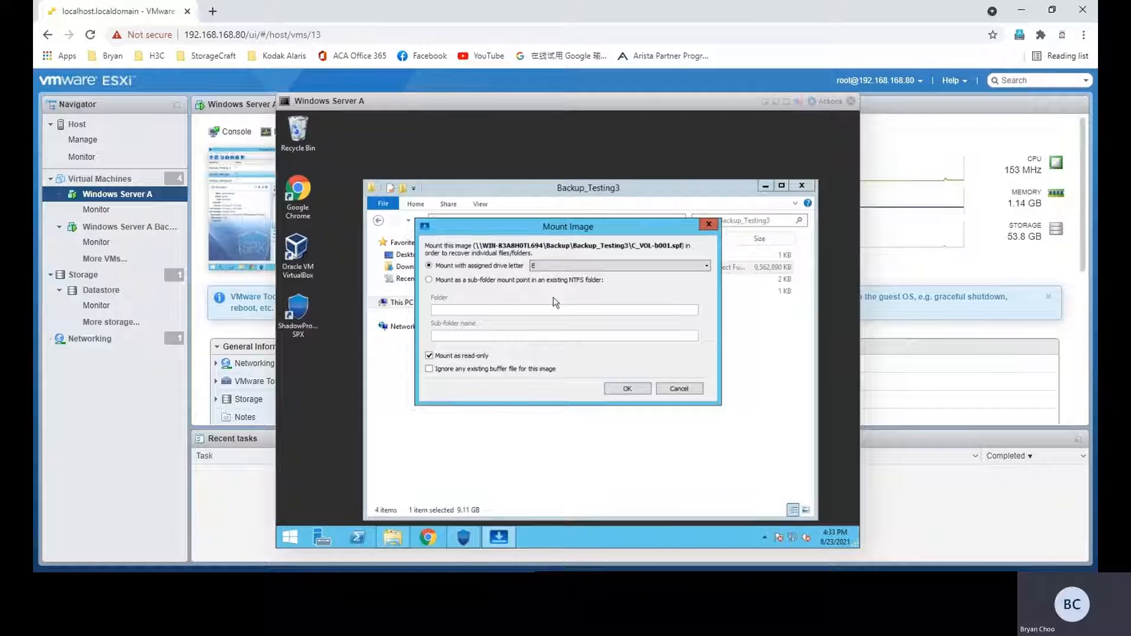
click(621, 392)
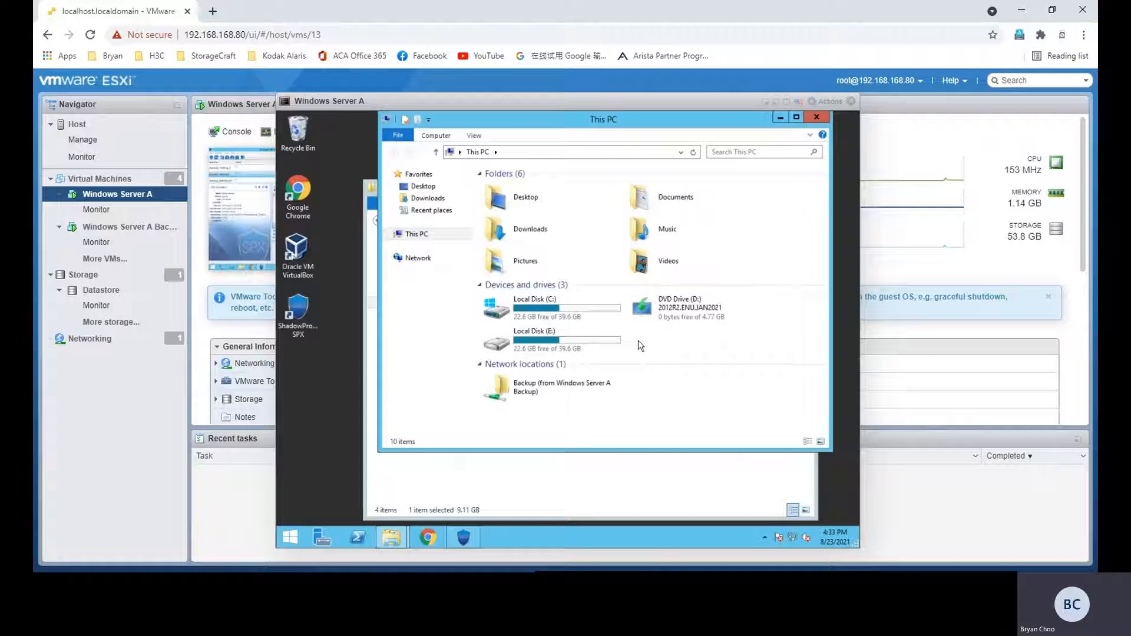
Step: Copy dummy folder 1, dummy folder 2 and Important data.txt from E:\Users\Administrator\Desktop to the server desktop
double_click(580, 346)
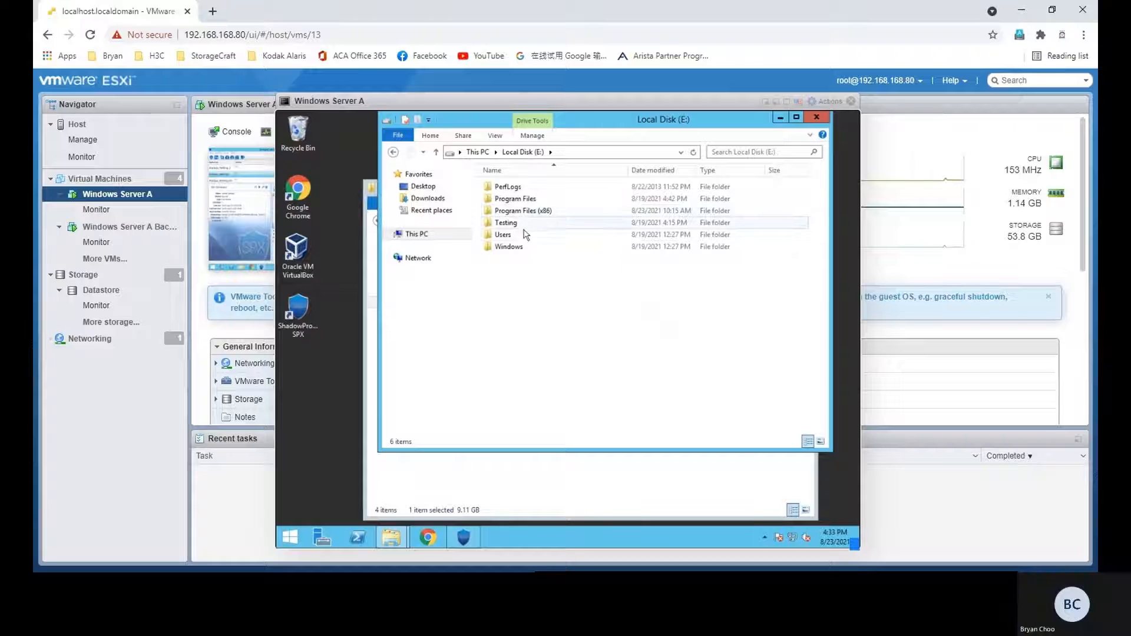
double_click(525, 234)
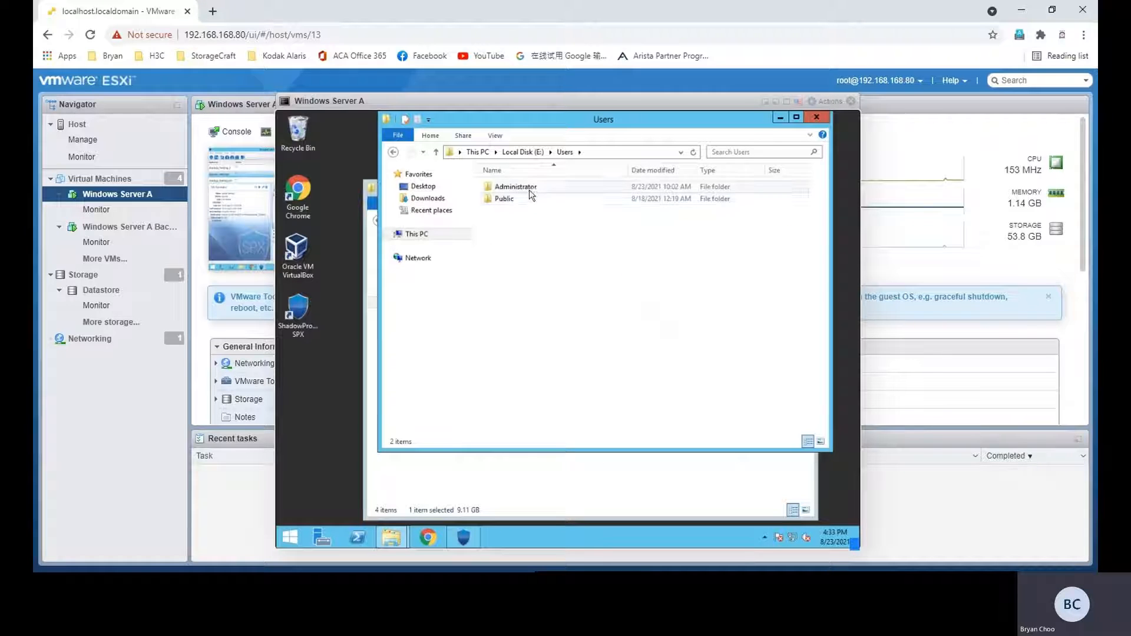
double_click(529, 186)
double_click(516, 227)
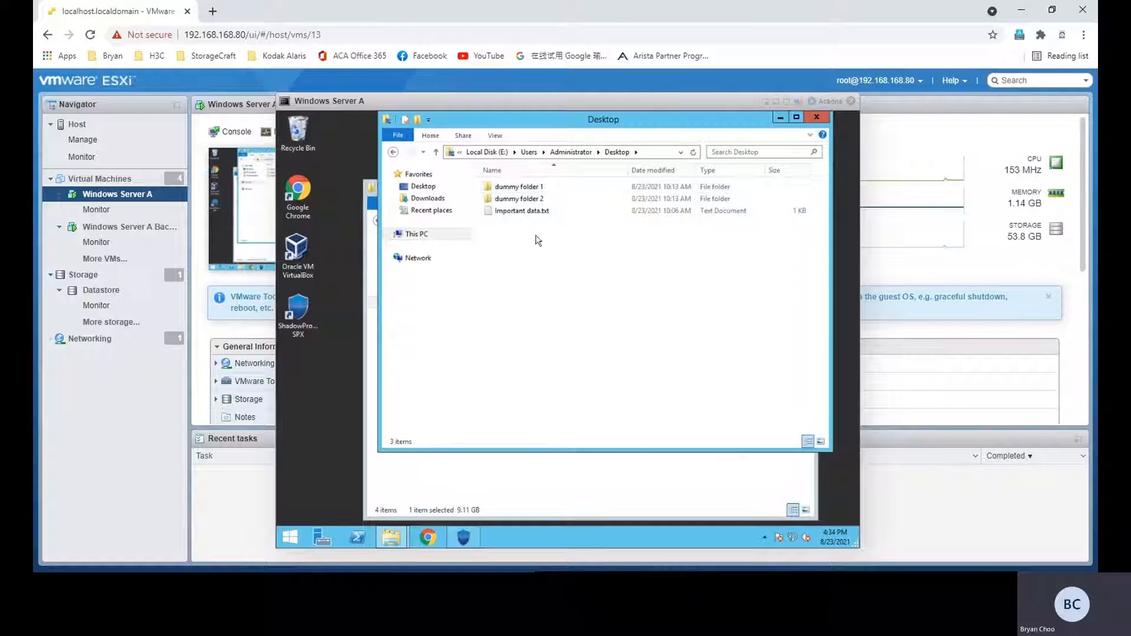
drag(536, 235, 322, 392)
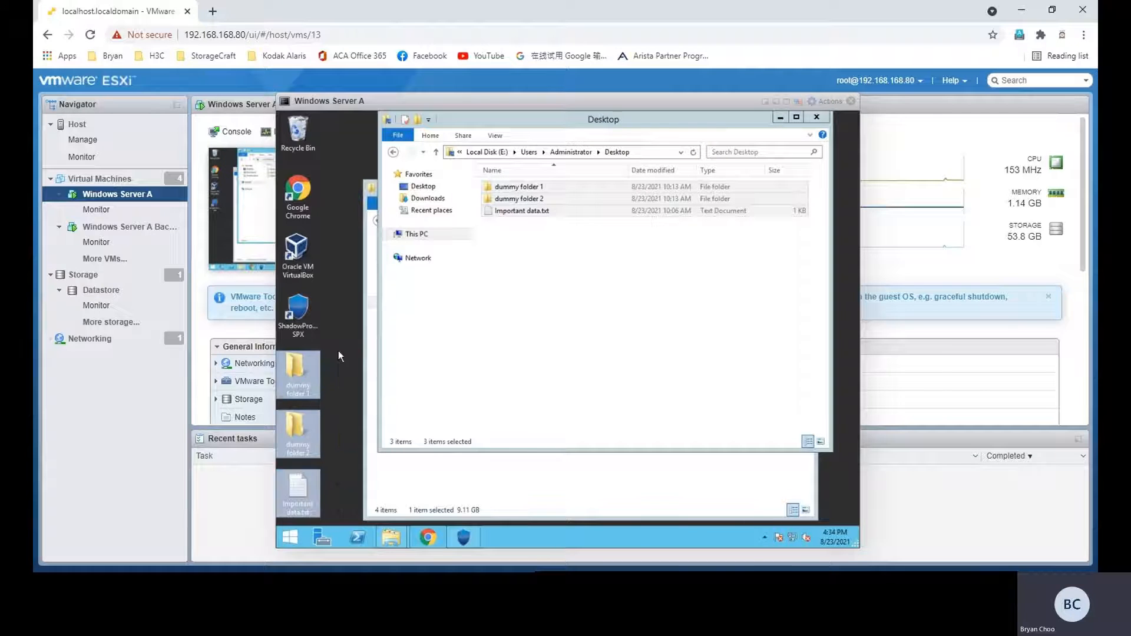
click(338, 351)
Step: Close the mounted image's Desktop folder window and show This PC in the Backup_Testing3 window
click(443, 484)
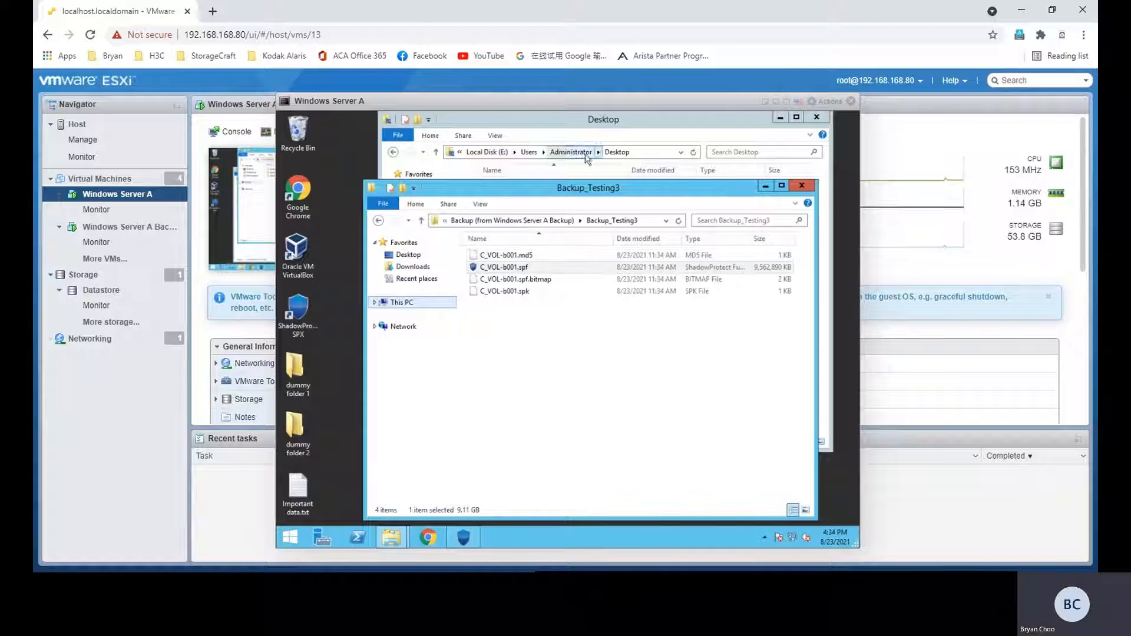
click(589, 132)
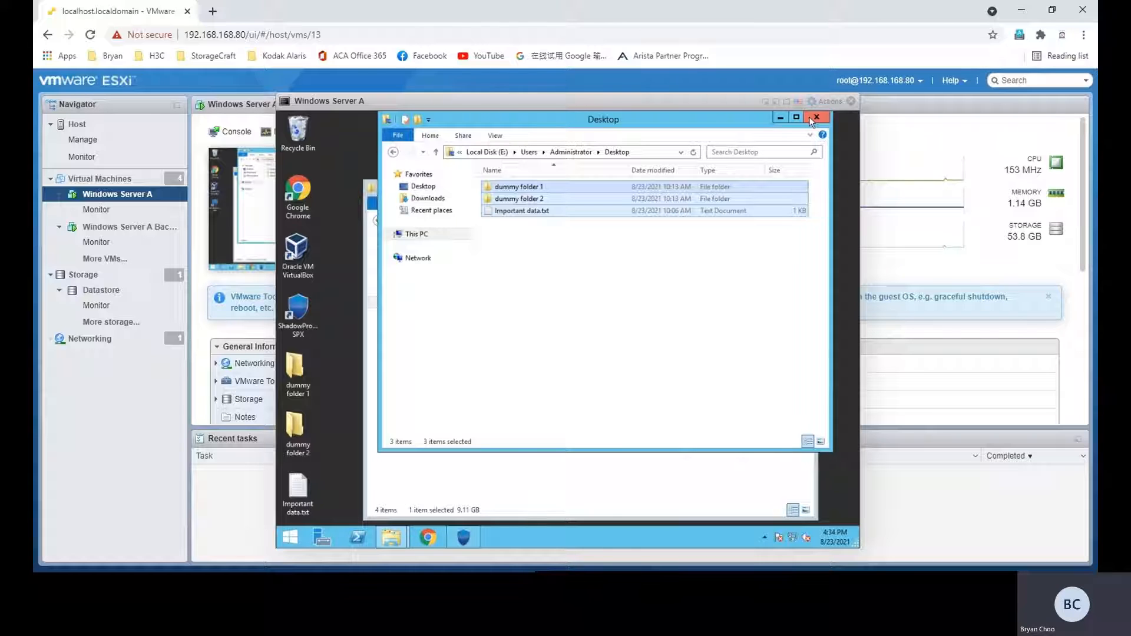
drag(728, 125, 742, 160)
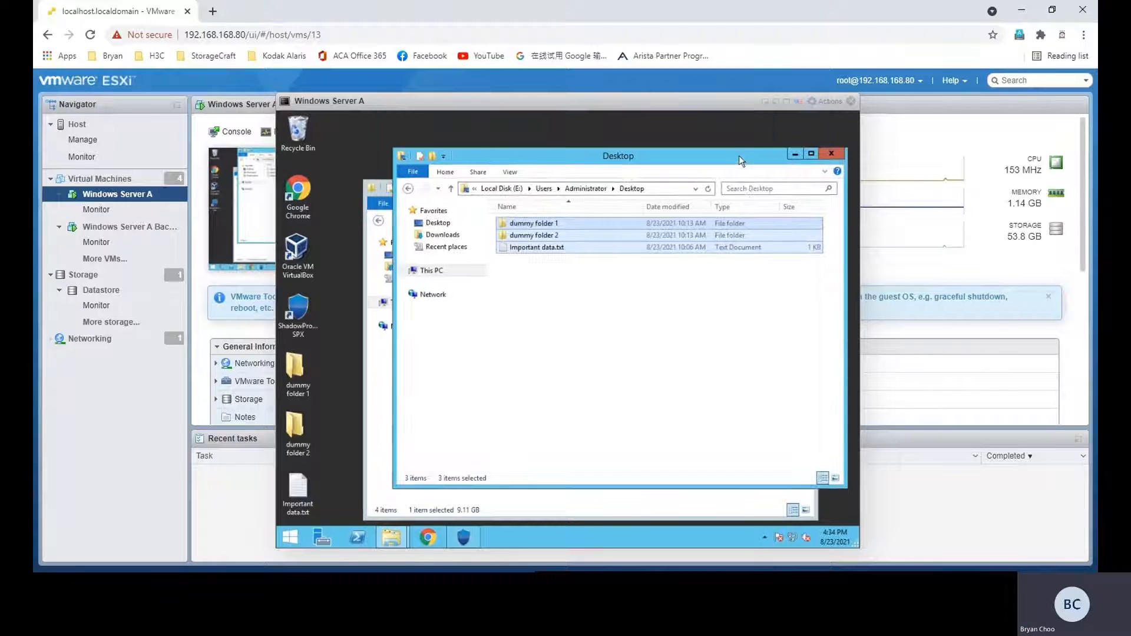
click(830, 155)
drag(688, 184, 708, 151)
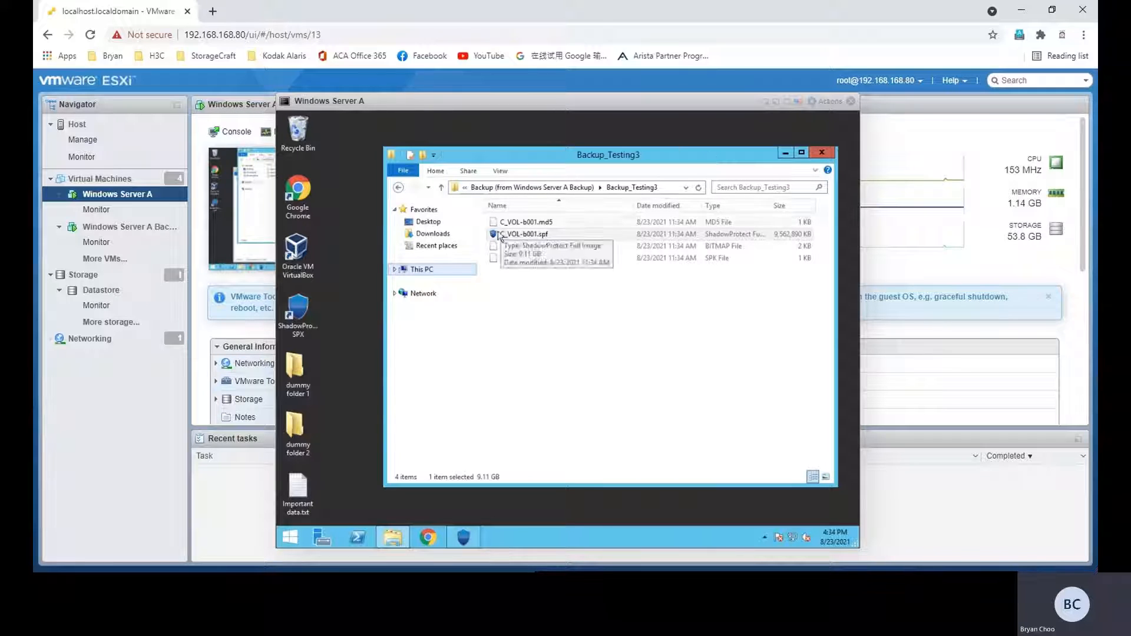
click(449, 272)
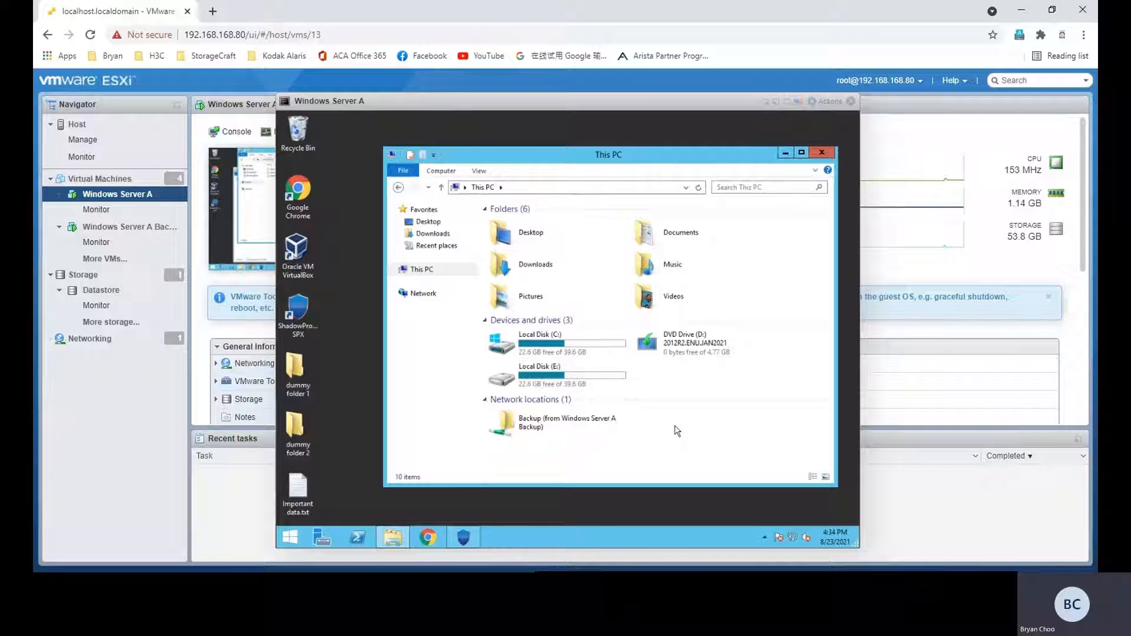
Step: Switch to ShadowProtect SPX, dismount the image on drive E and close the list of mounted images
click(464, 537)
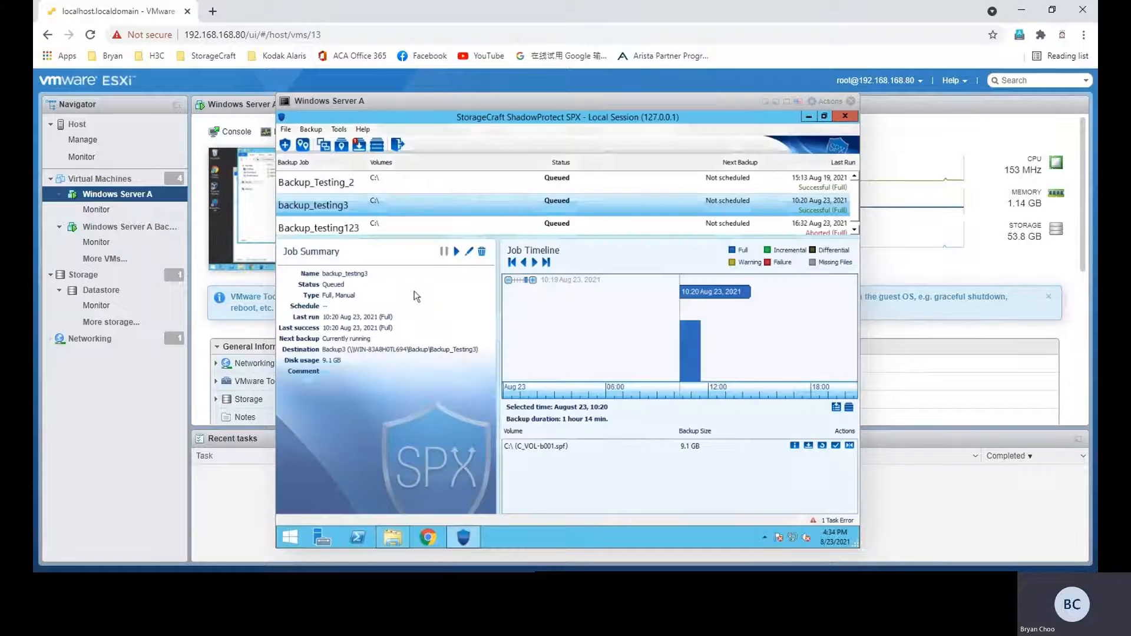
click(359, 145)
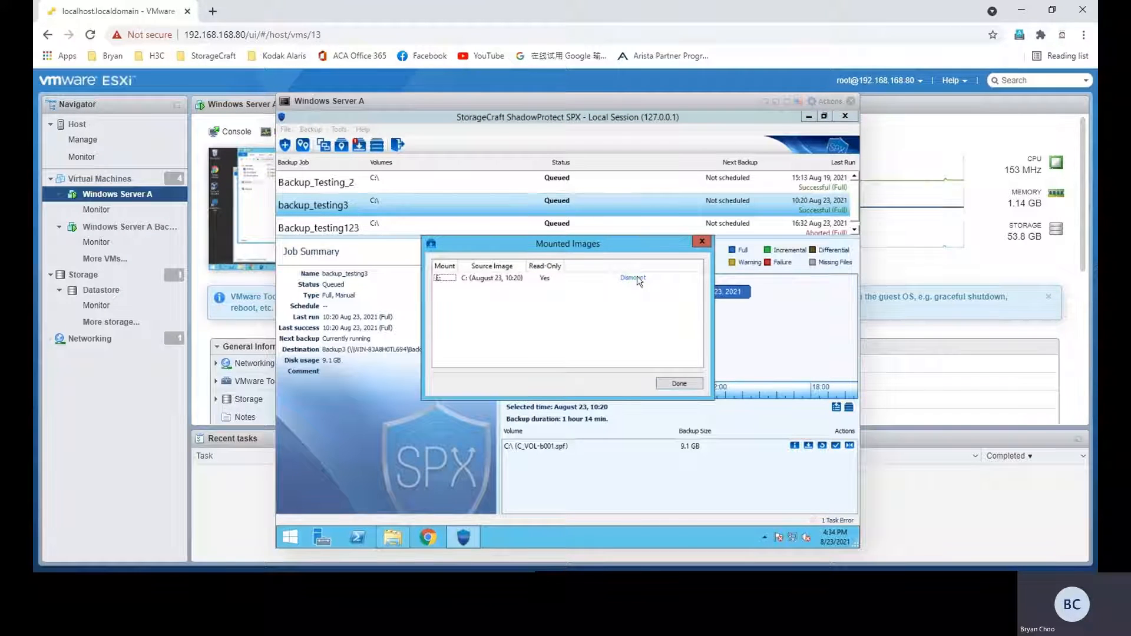
click(634, 278)
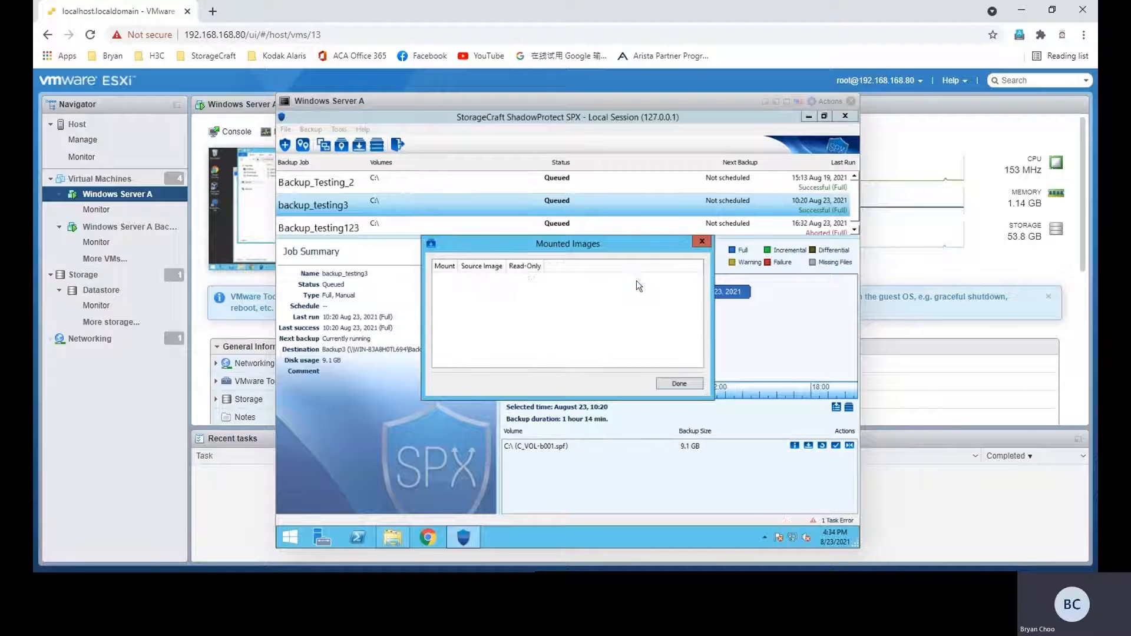
click(680, 383)
Step: Return to This PC in File Explorer and refresh the list of drives
click(417, 526)
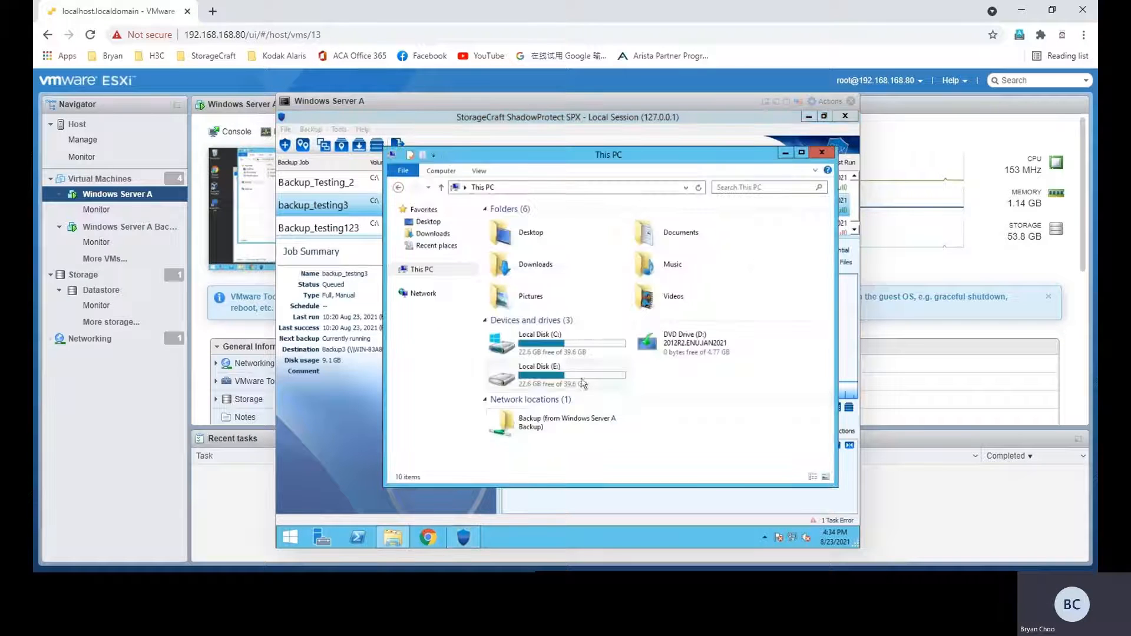
right_click(677, 386)
click(701, 437)
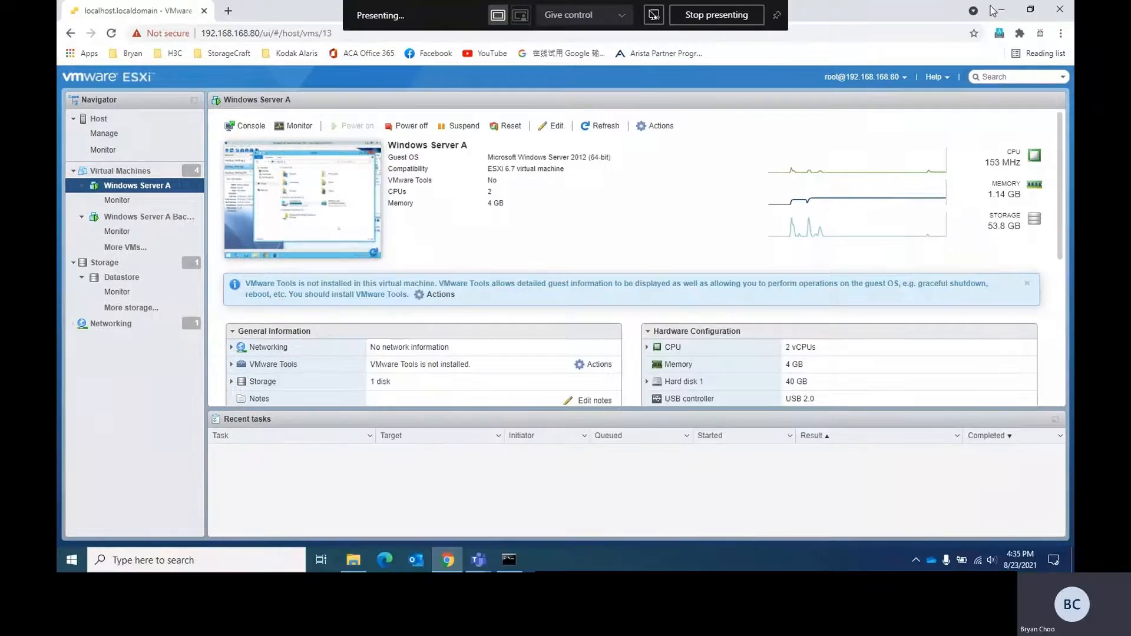
Step: Minimize the browser and Command Prompt windows and launch ShadowProtect SPX on the local PC
click(1000, 9)
drag(650, 90, 678, 103)
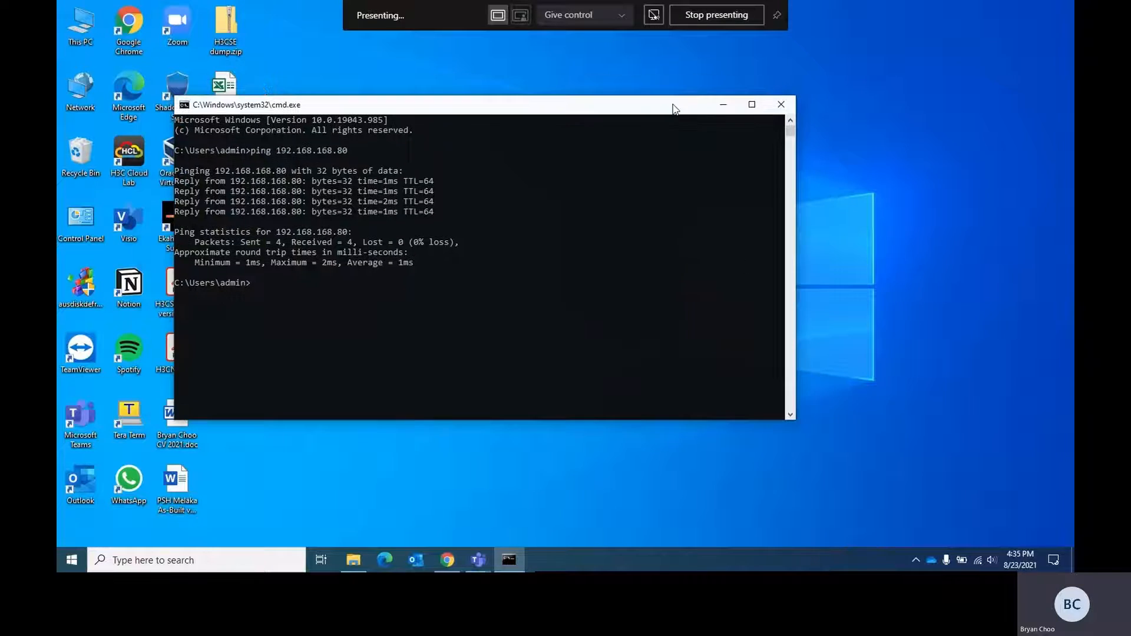
click(726, 105)
double_click(176, 88)
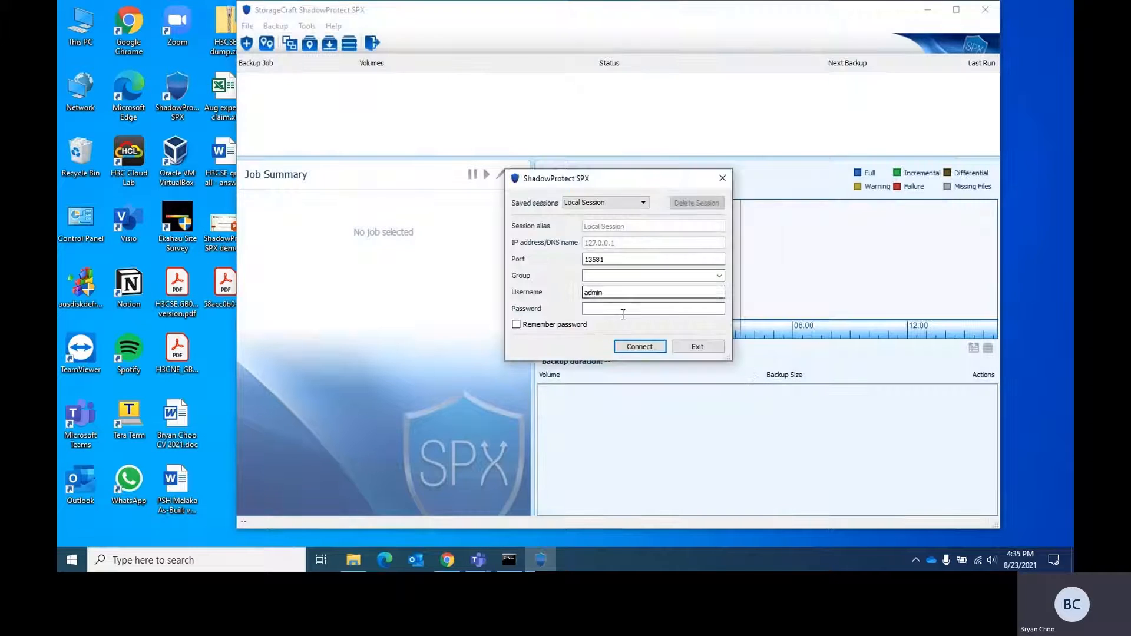
Step: Connect to the Local Session with the account password and dismiss the license notice
drag(641, 188, 637, 185)
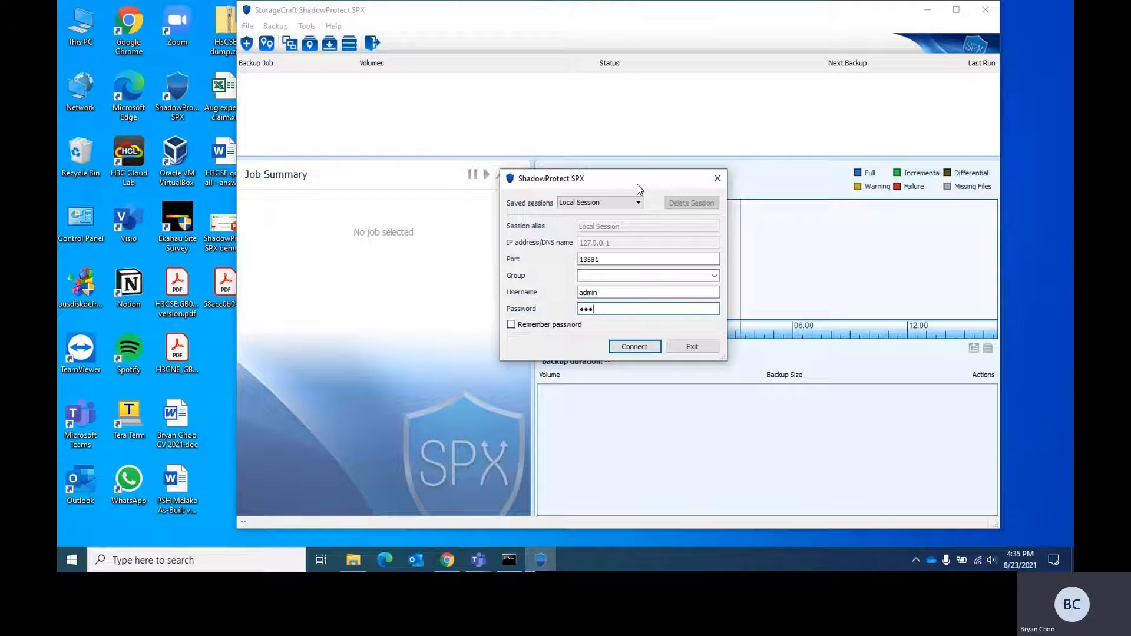
click(630, 347)
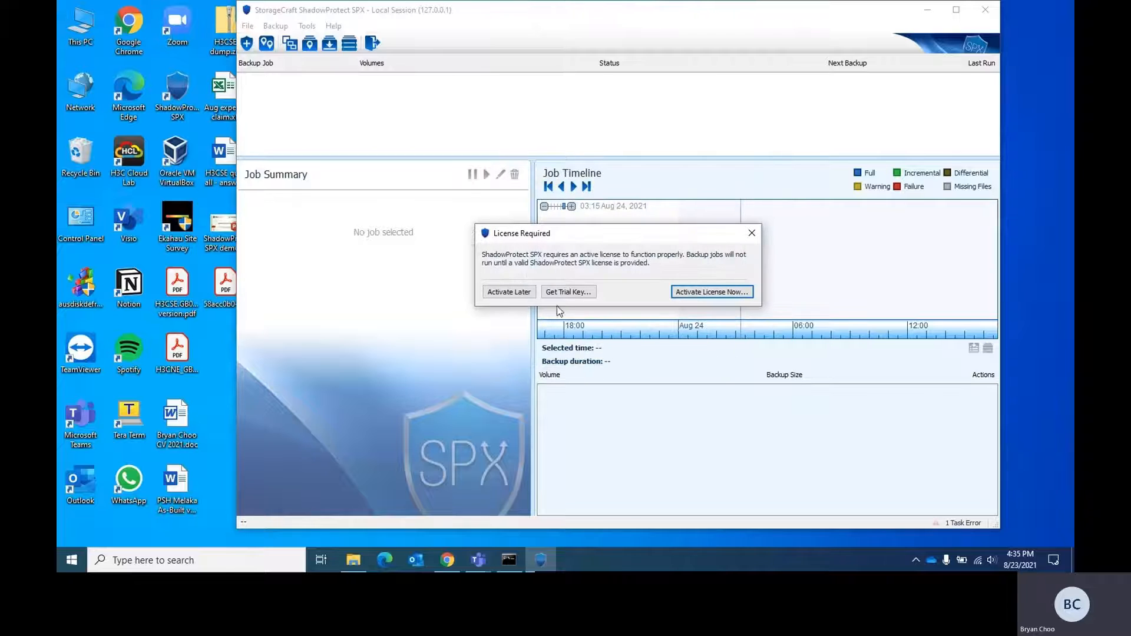
click(751, 232)
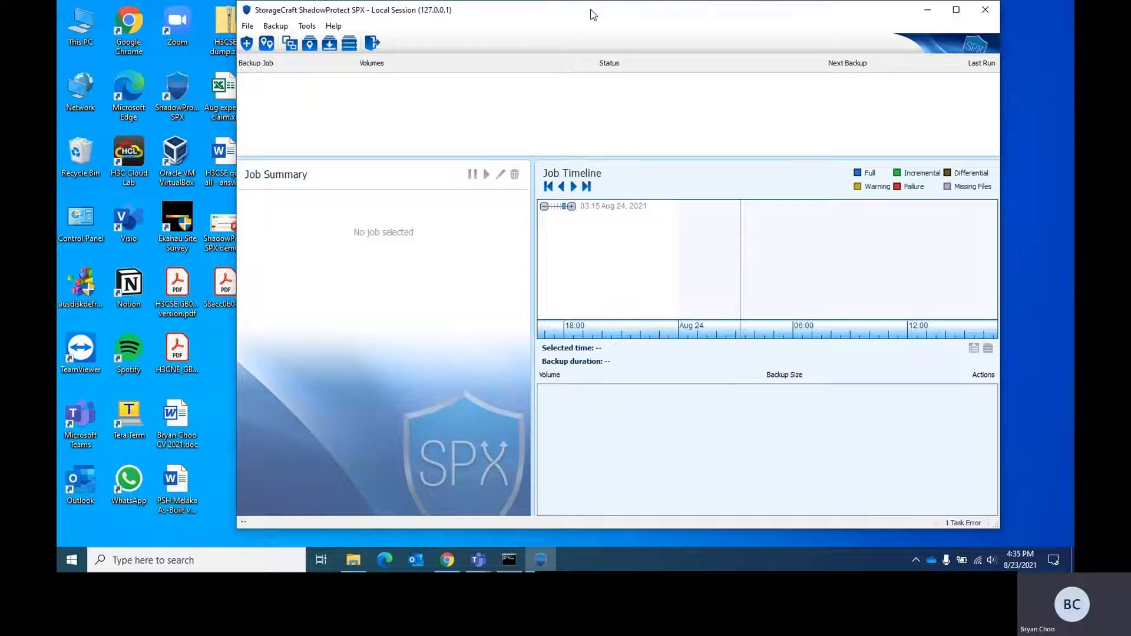
Step: Maximize the SPX window, start VirtualBoot and browse for an image file in the Backup_Testing3 folder on D:
drag(591, 11, 569, 15)
click(935, 14)
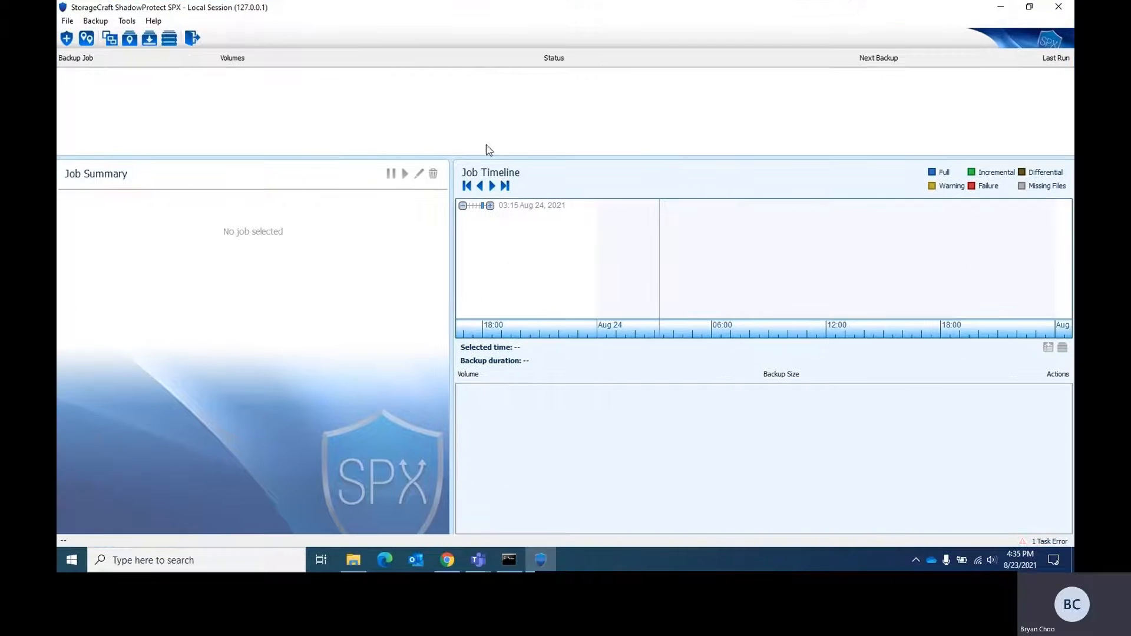
click(169, 40)
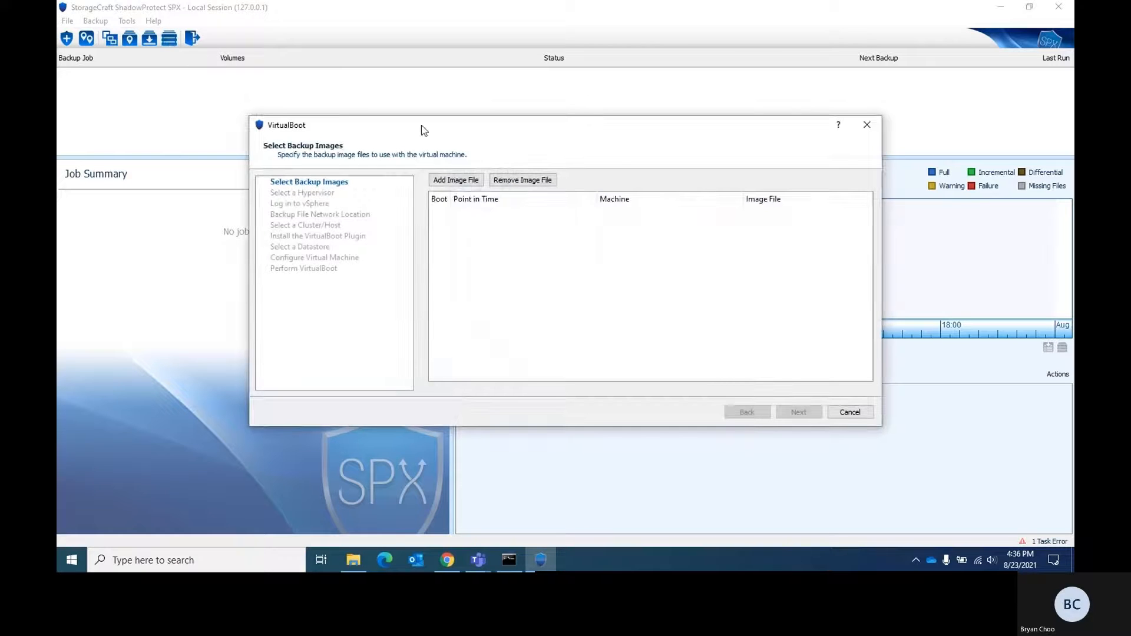
click(449, 179)
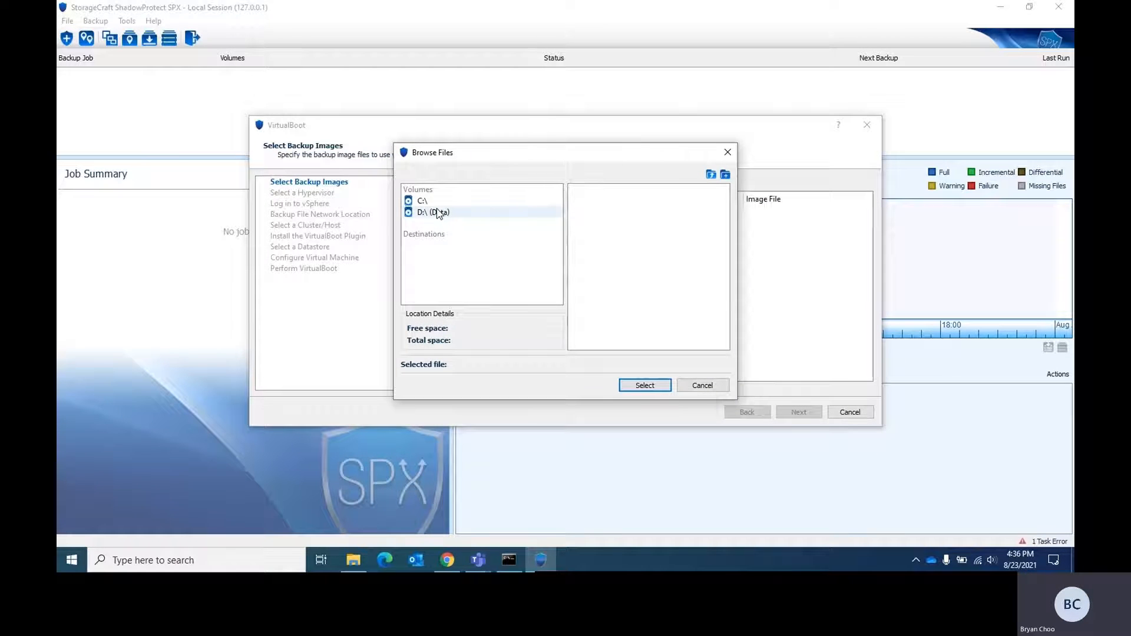
click(439, 216)
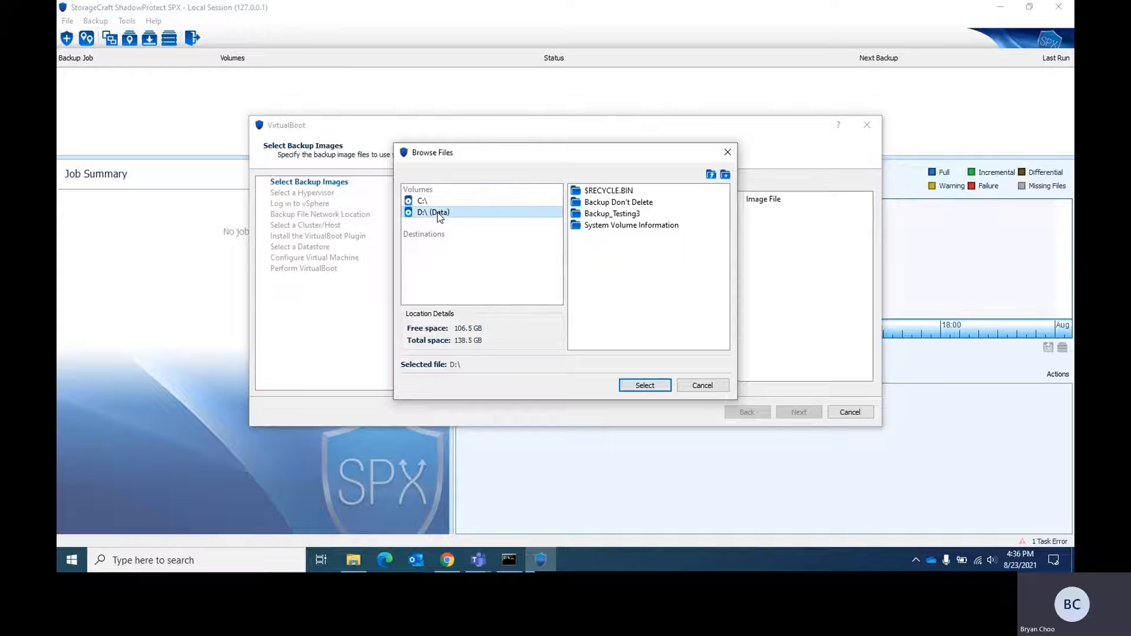
click(607, 213)
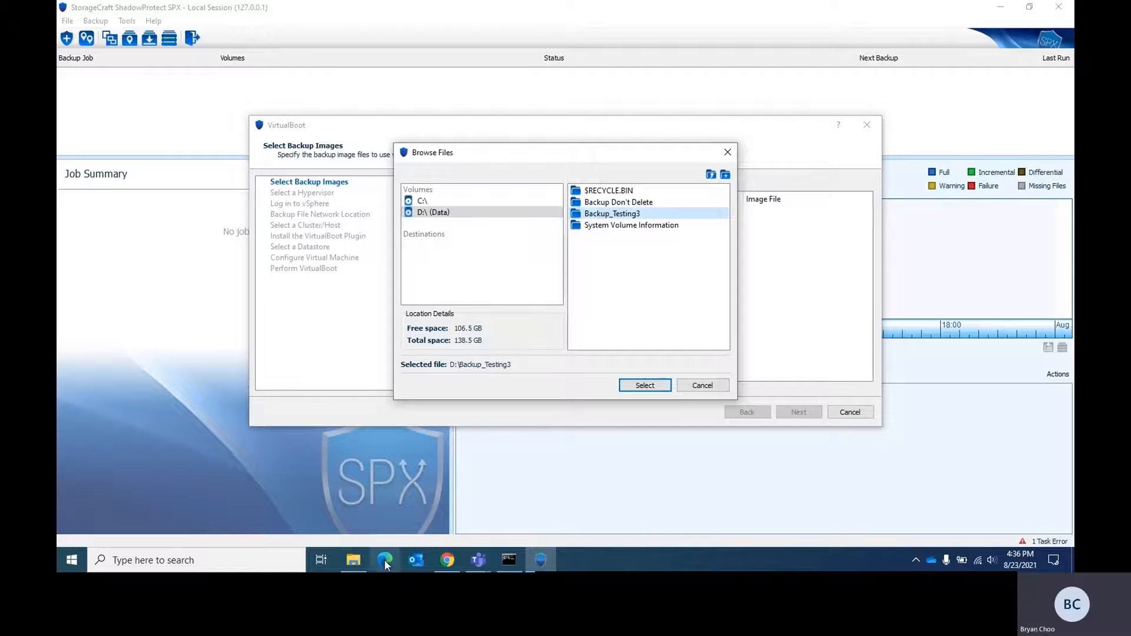
Step: Switch to File Explorer and open the Backup network location, signing in as Administrator with the account password
click(356, 559)
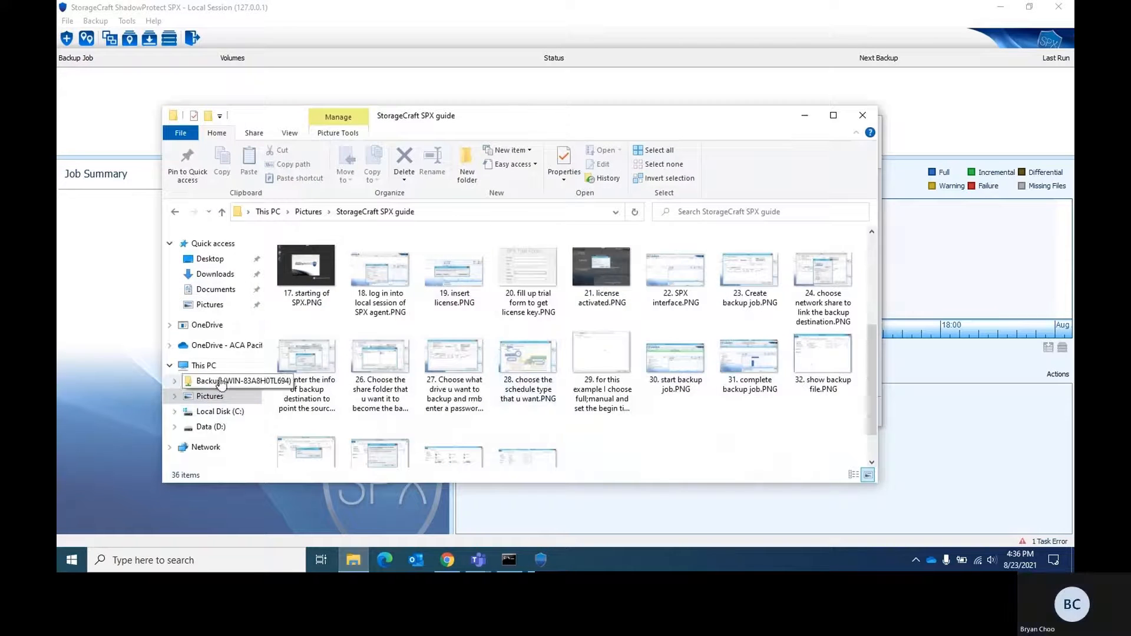
click(220, 364)
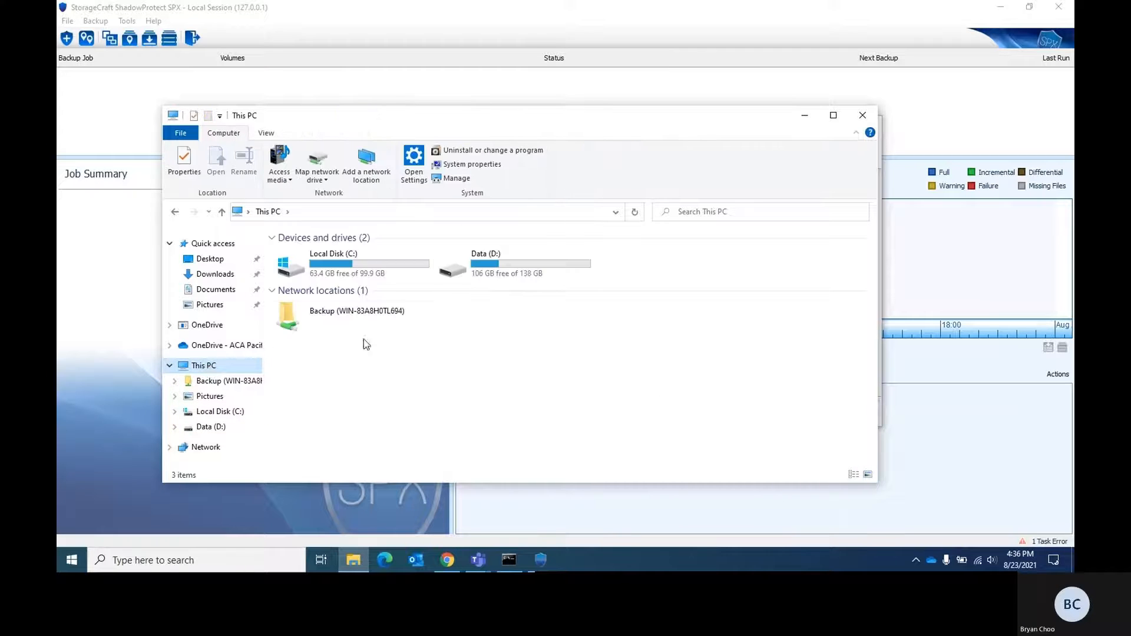
click(354, 323)
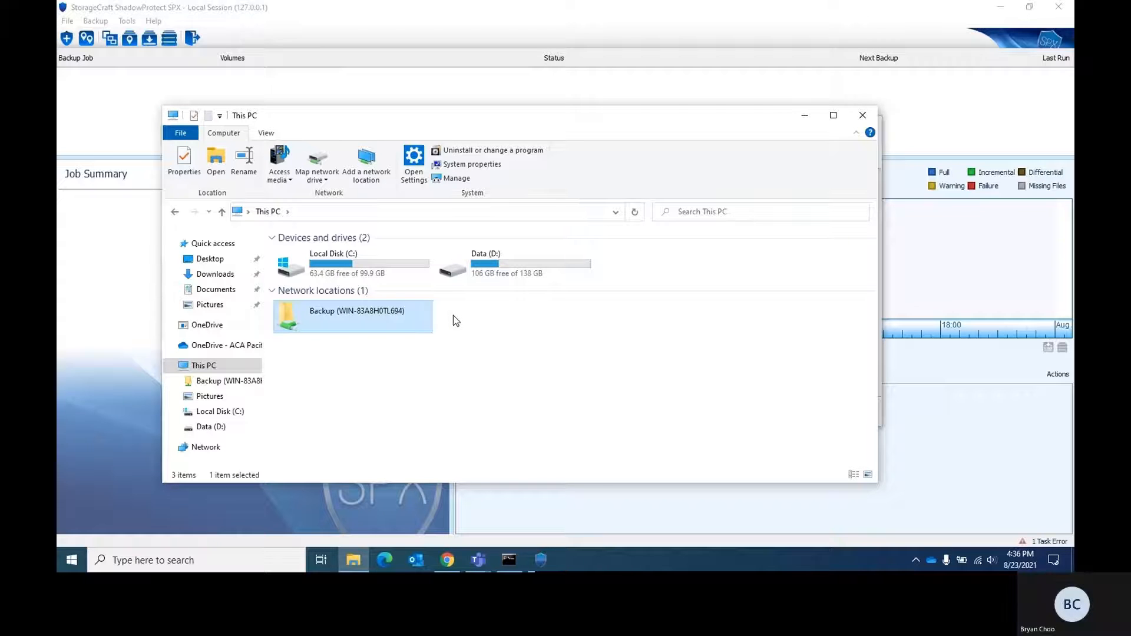
double_click(421, 322)
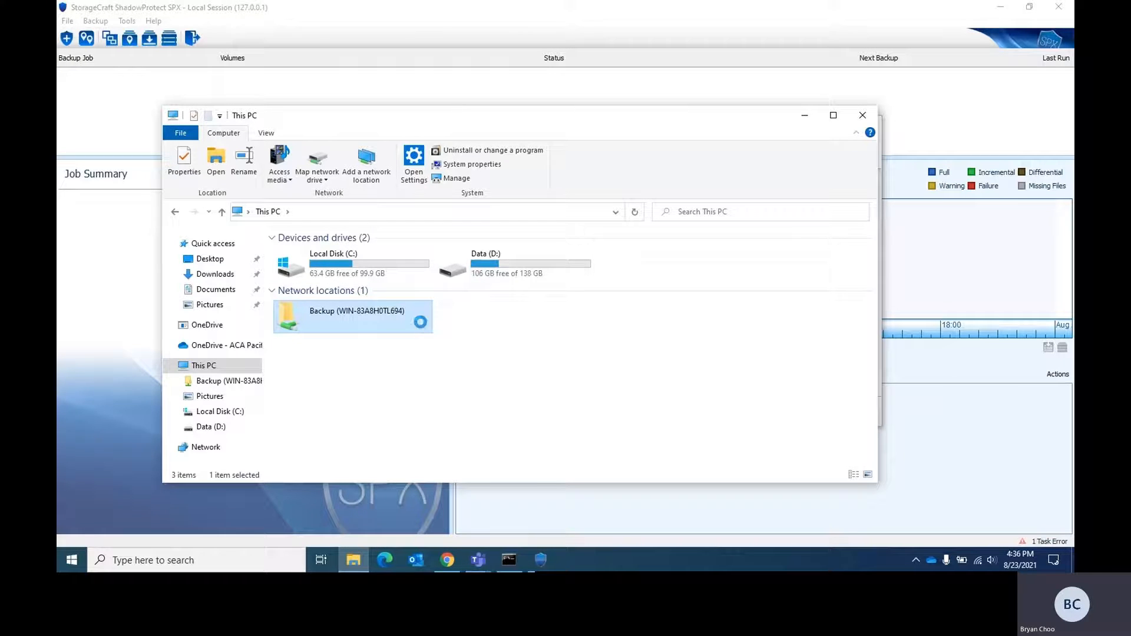
text(A)
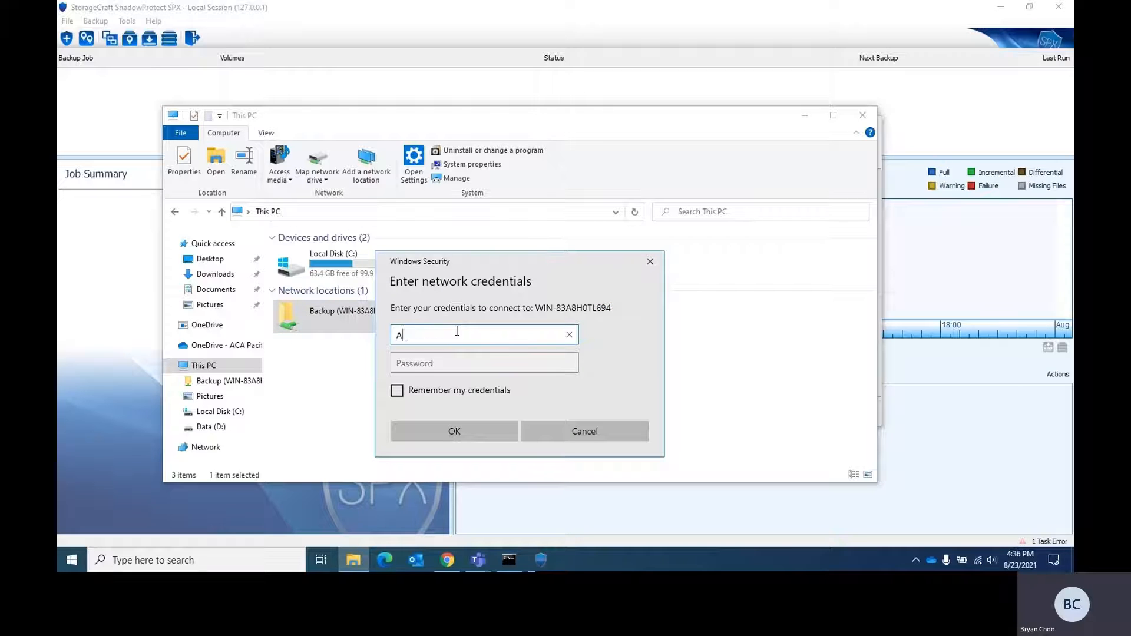
text(dministrator)
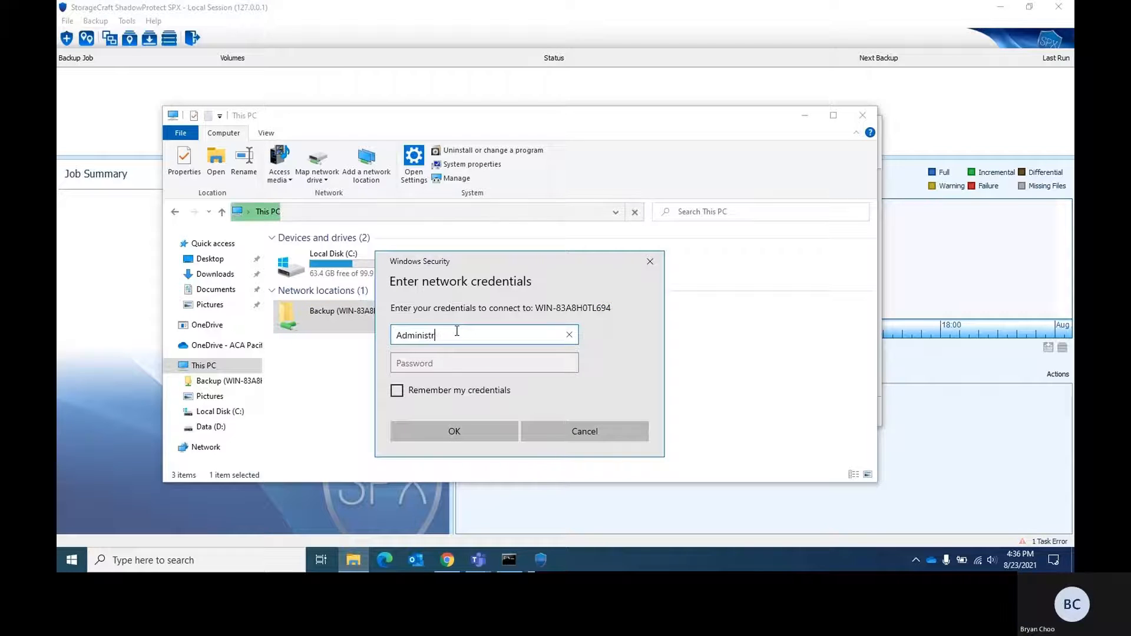
key(Tab)
text(•••••••)
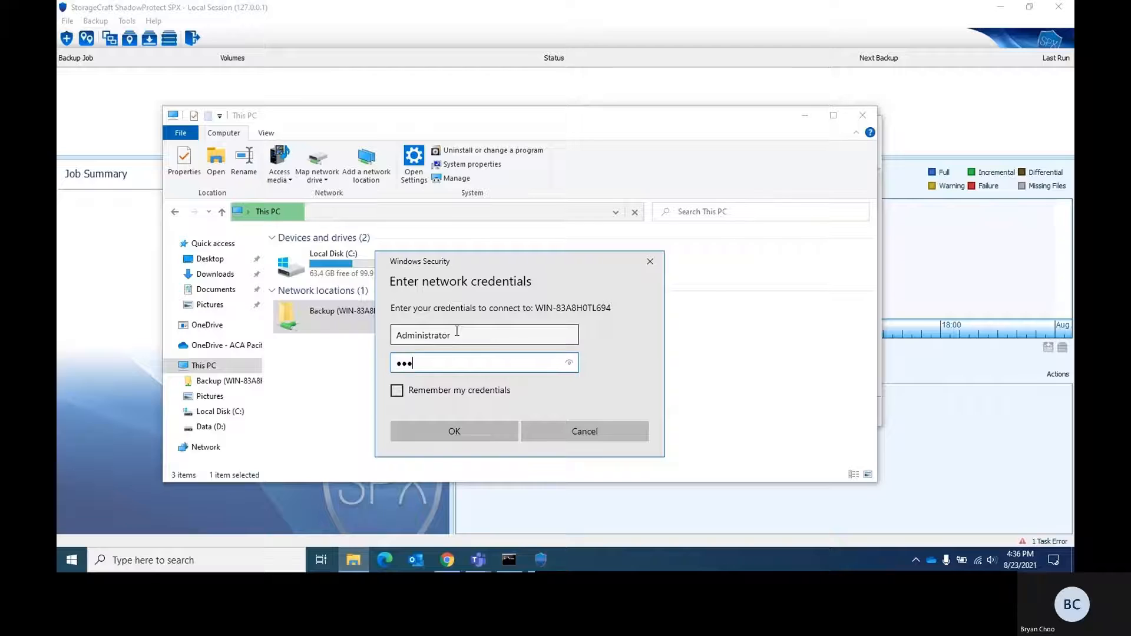
key(Return)
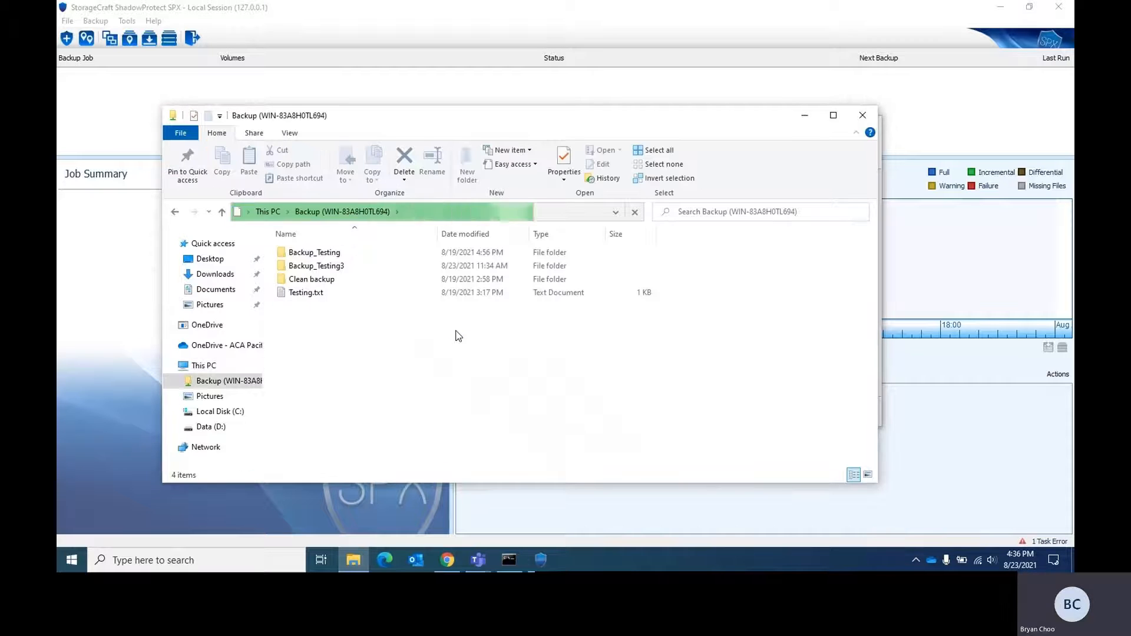
Step: Examine the image files in the share's Backup_Testing3 folder and the folders on Data (D:), and minimize File Explorer
click(340, 270)
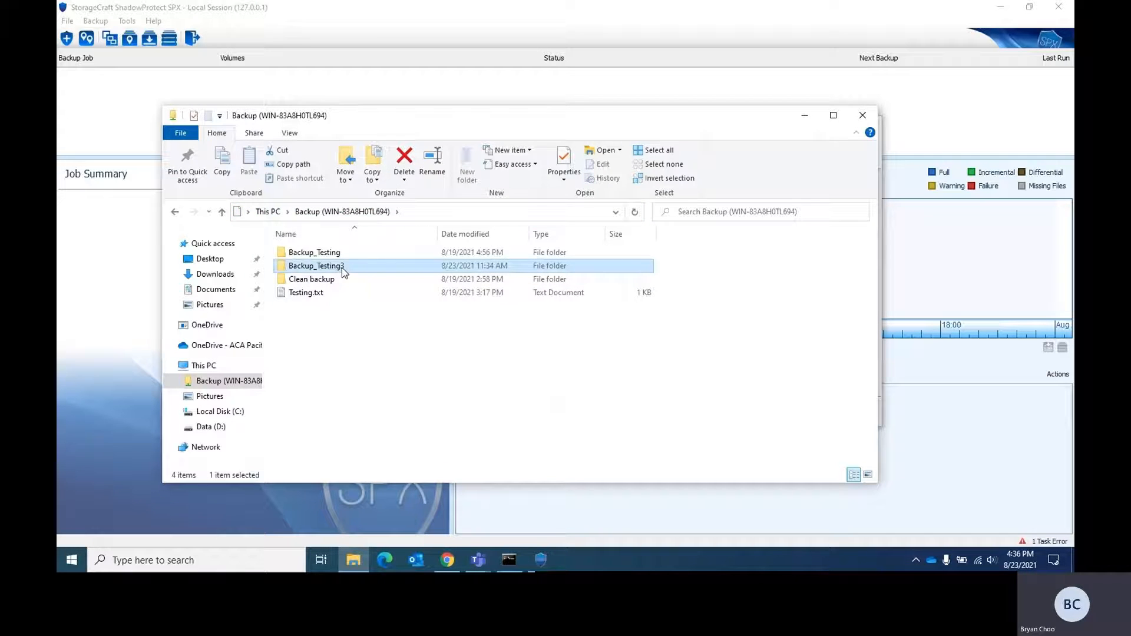
double_click(342, 269)
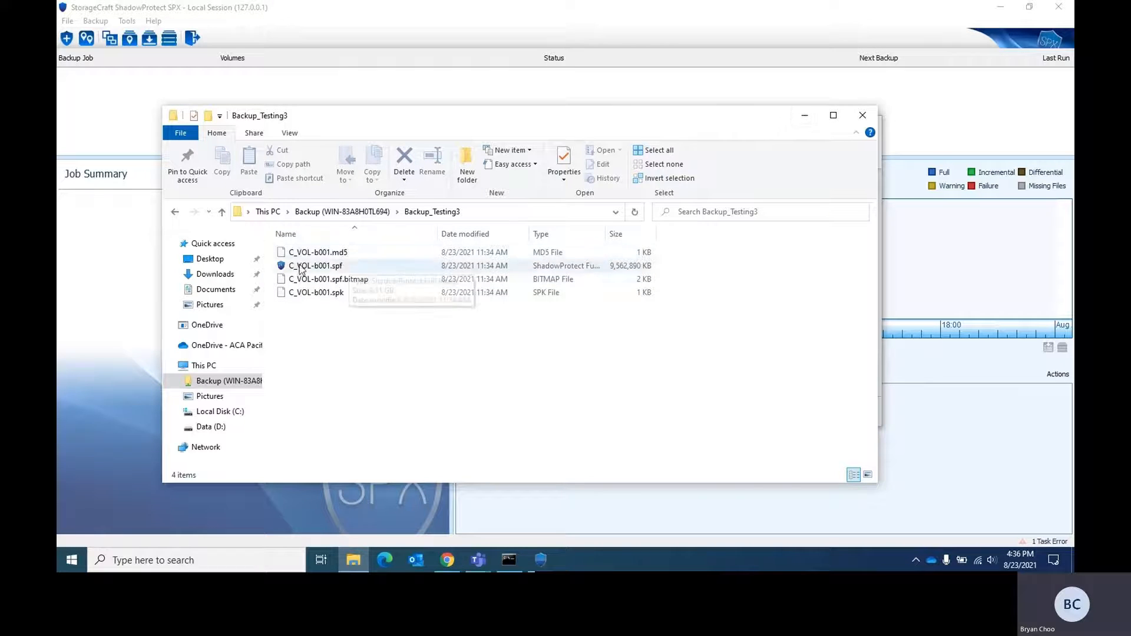
click(175, 213)
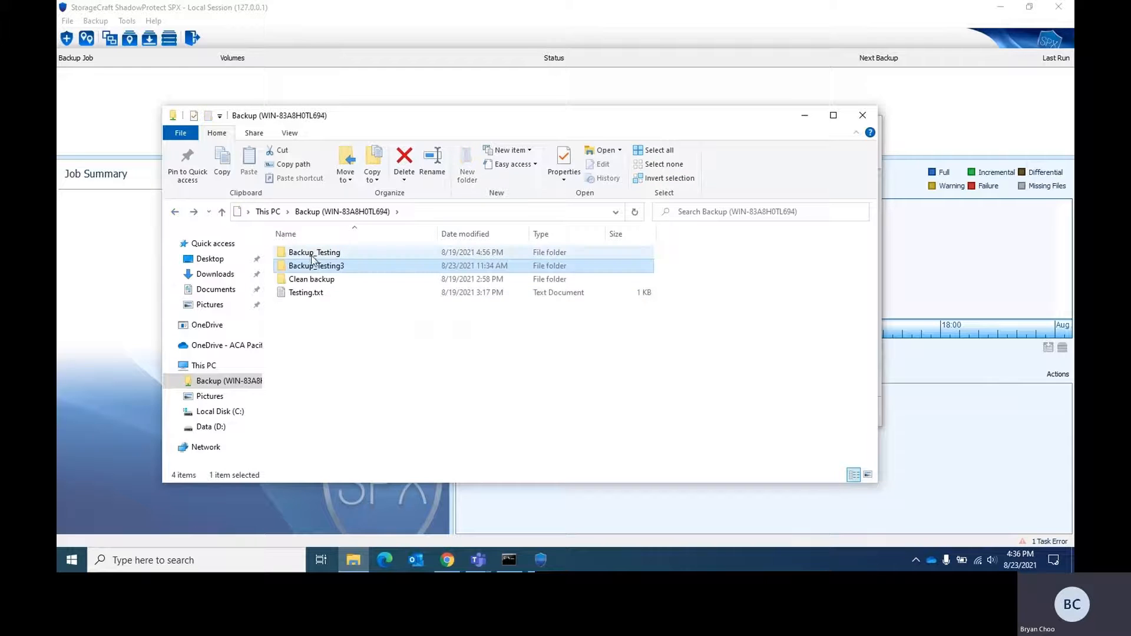
right_click(312, 265)
click(301, 272)
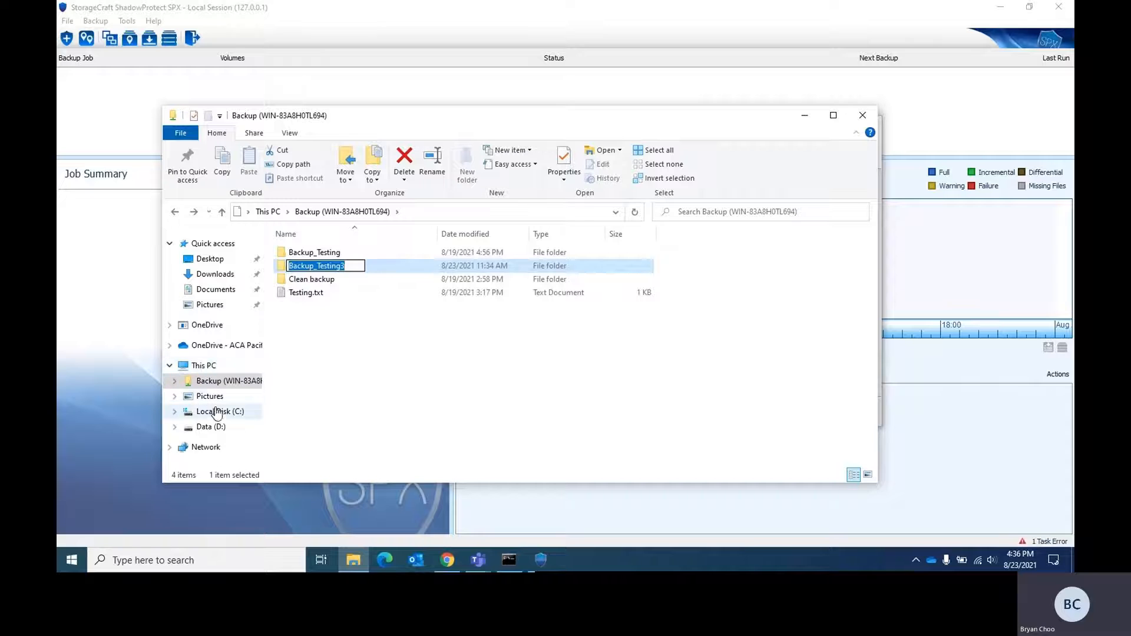
click(212, 426)
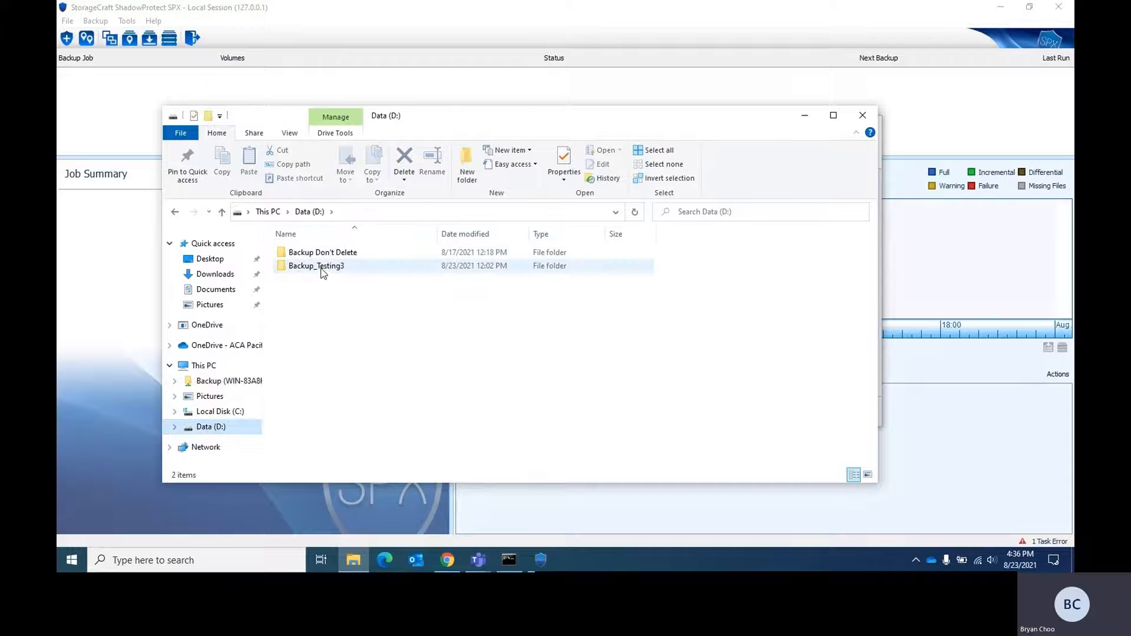
click(811, 118)
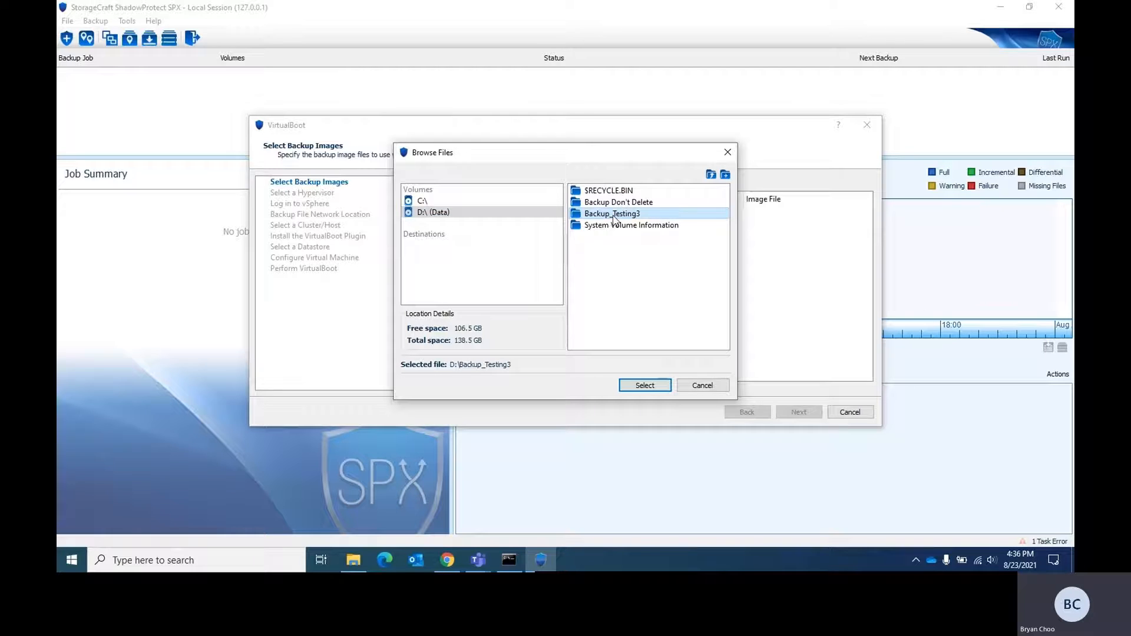
Step: Choose C_VOL-b001.spf from D:\Backup_Testing3 as the backup image for the virtual machine
click(643, 385)
click(613, 299)
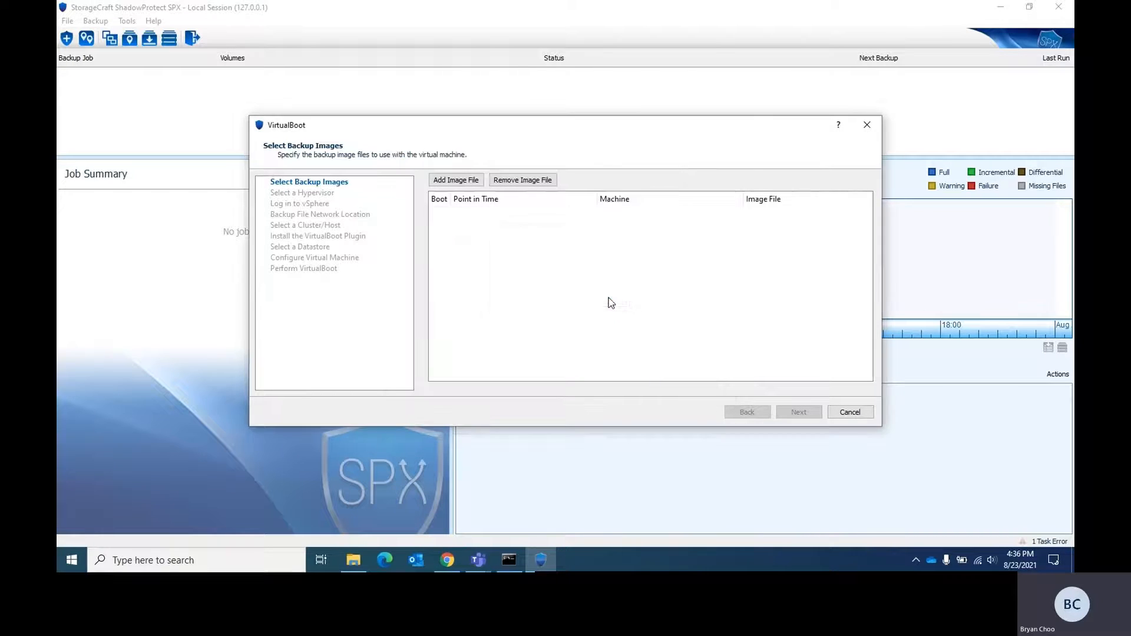
click(455, 179)
click(471, 212)
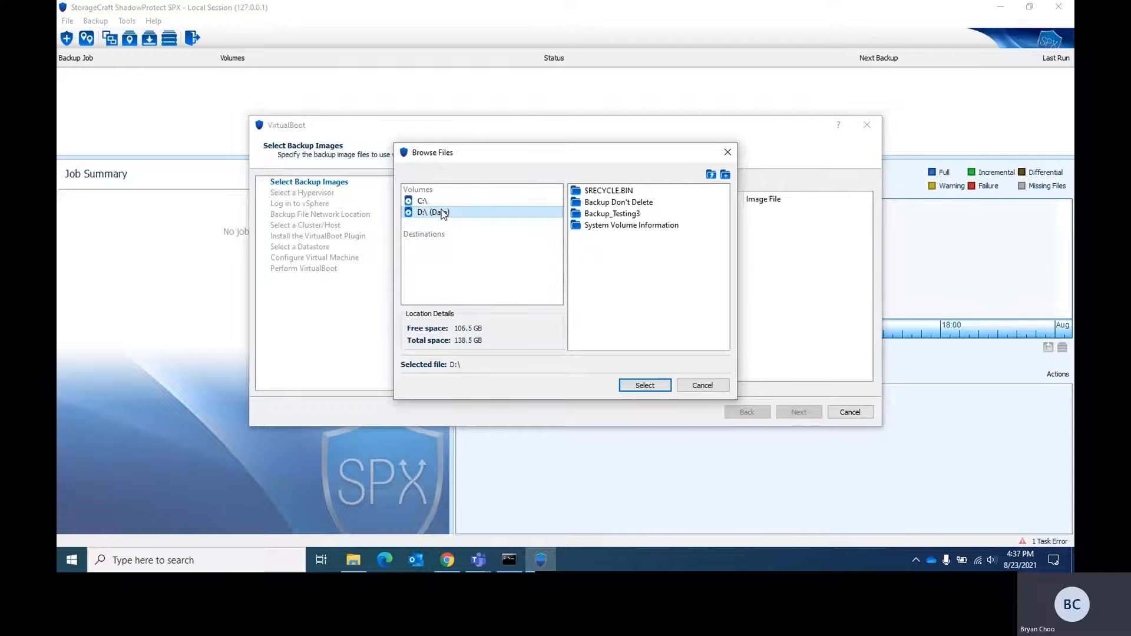
double_click(611, 214)
click(613, 191)
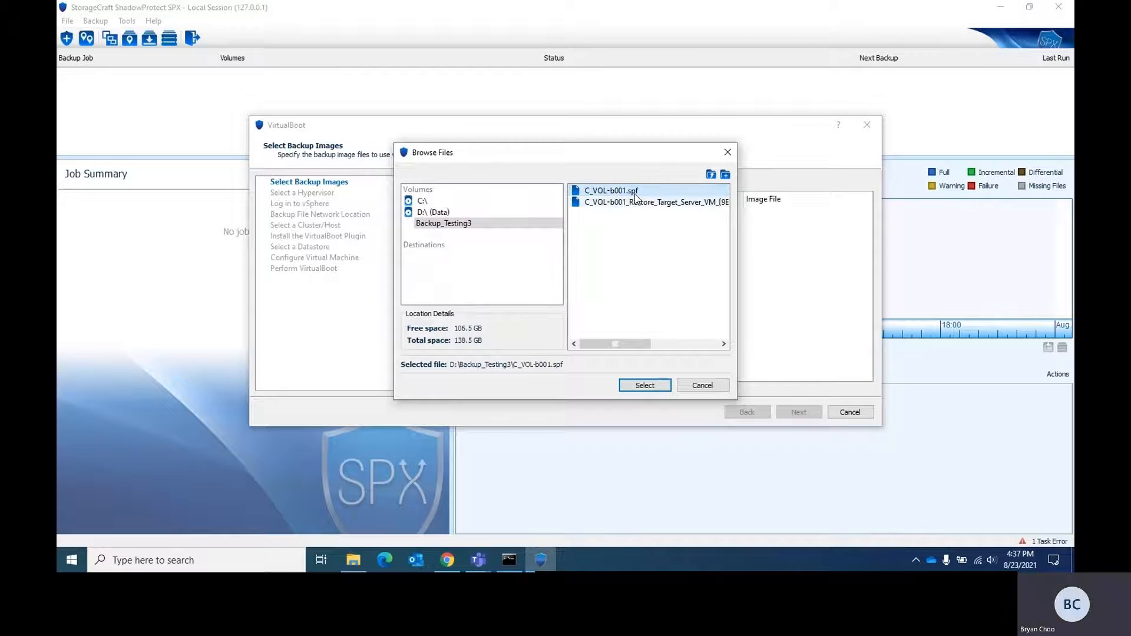
click(636, 386)
Step: Enter the image password to add the chosen backup image to the VirtualBoot list
text(***)
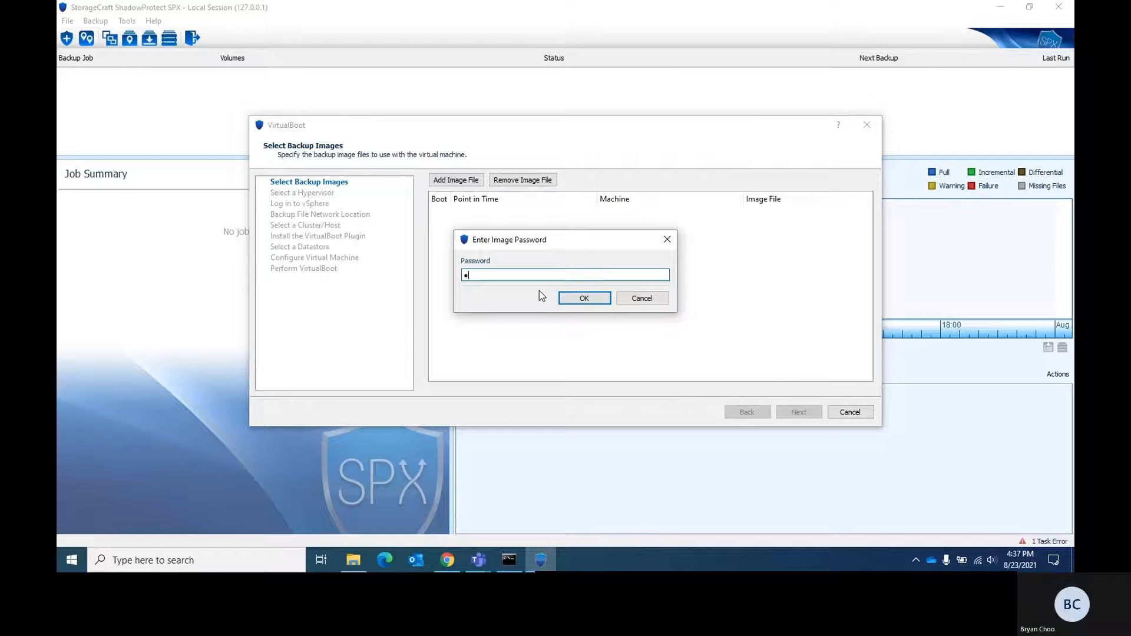
key(BackSpace)
key(BackSpace)
key(BackSpace)
text(*******)
click(565, 300)
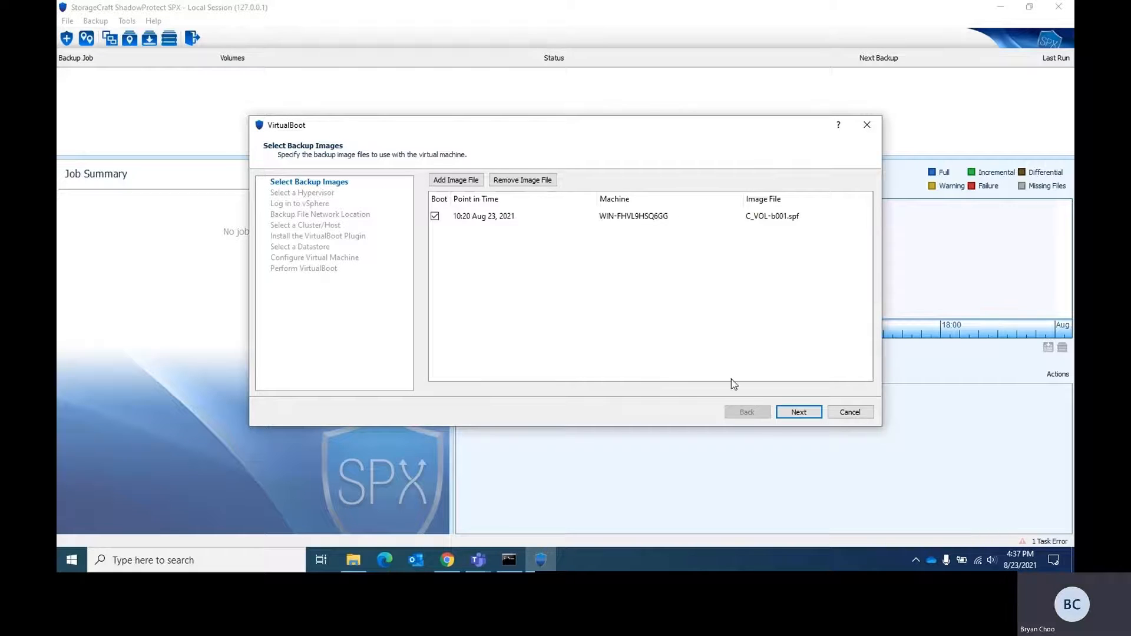
Step: Continue to the hypervisor selection and choose Oracle VirtualBox as the virtualization platform
click(790, 416)
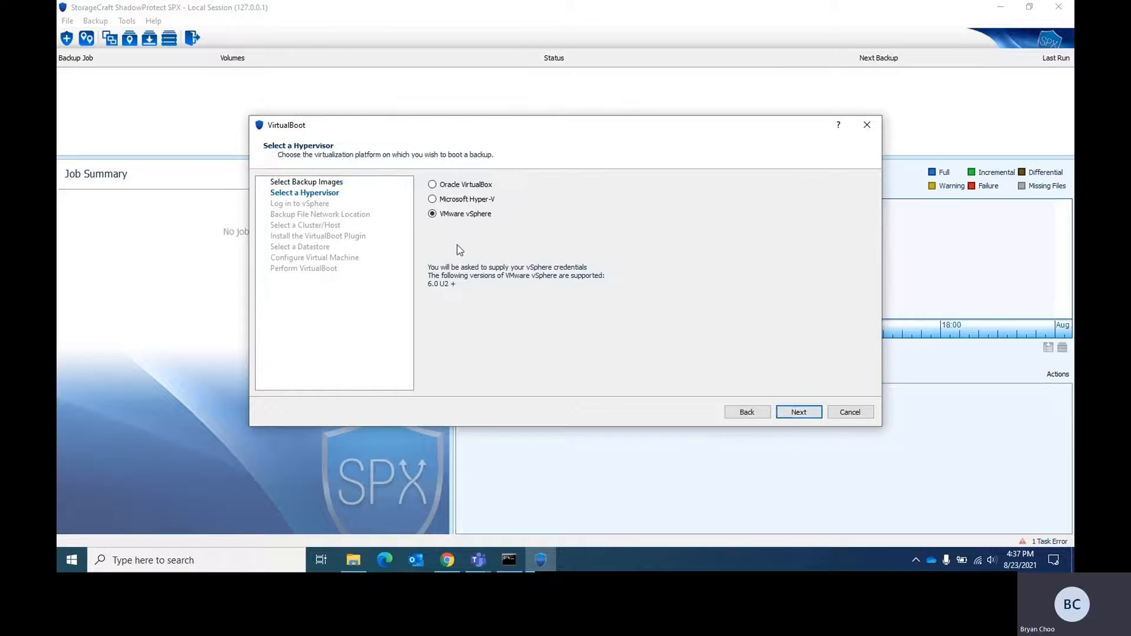
click(468, 185)
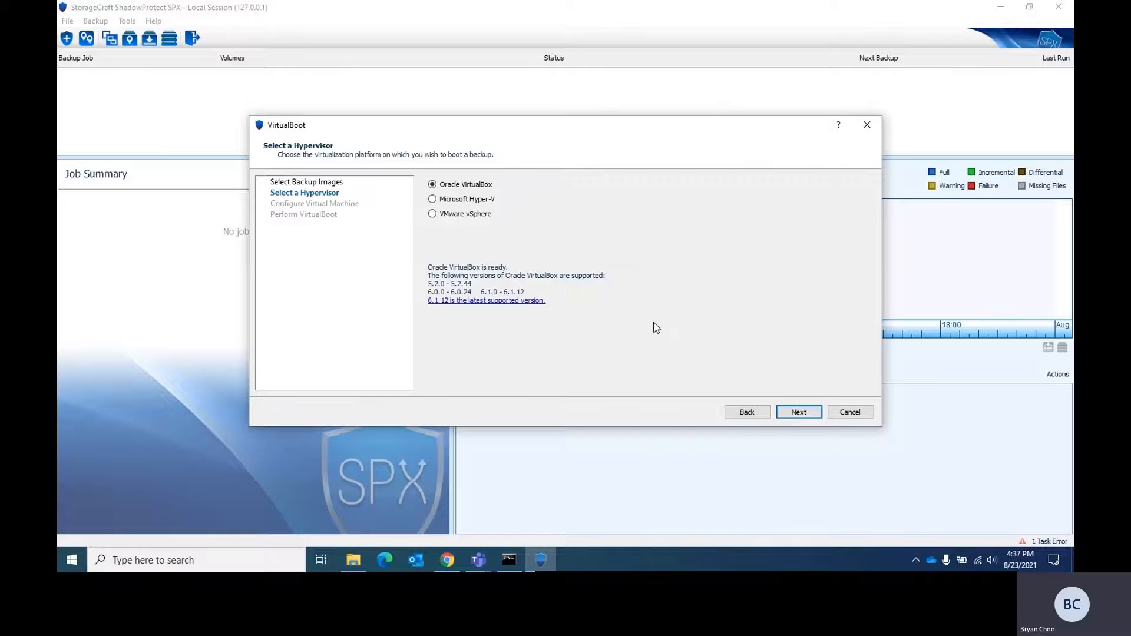
click(799, 413)
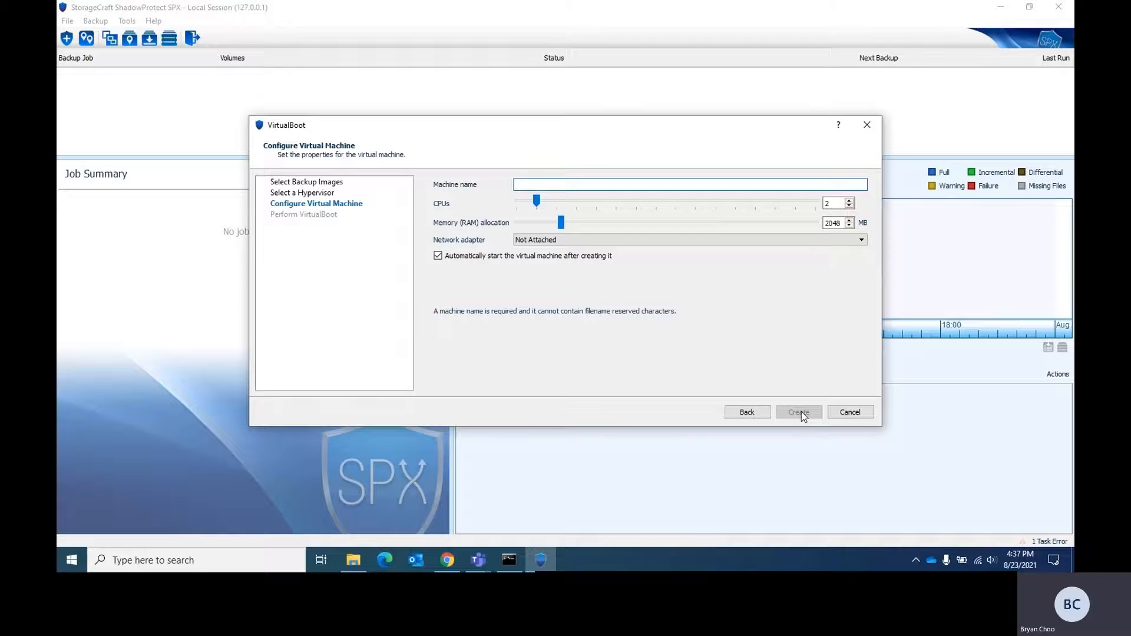
Step: Create the virtual machine with the name Backup123 and the NAT network adapter, and dismiss the finished VirtualBoot wizard
text(Backup12)
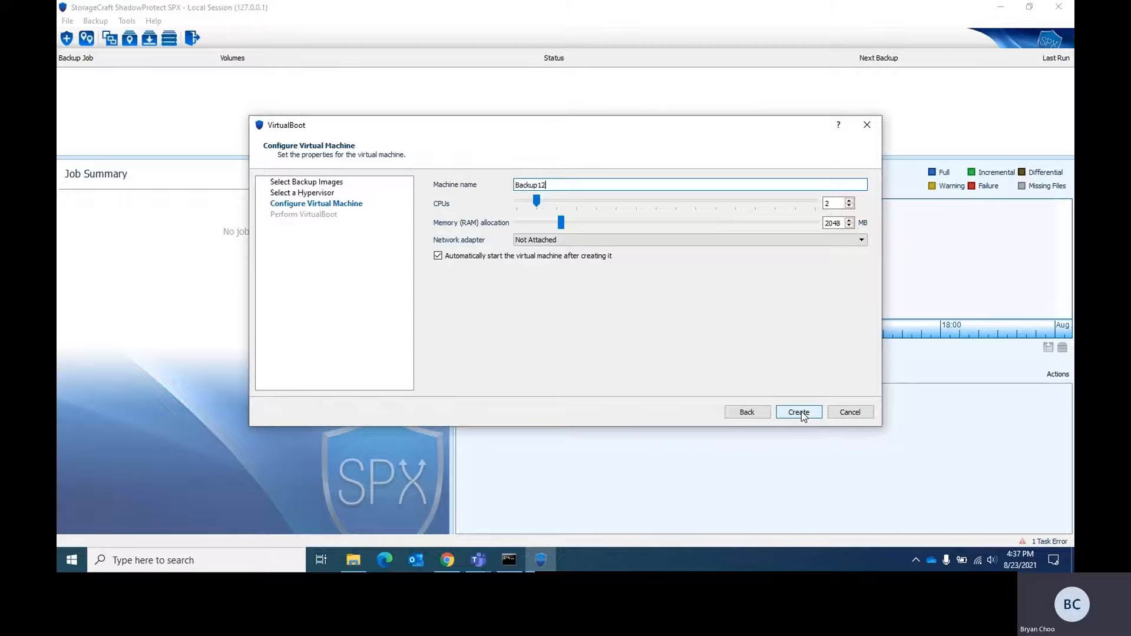
text(34)
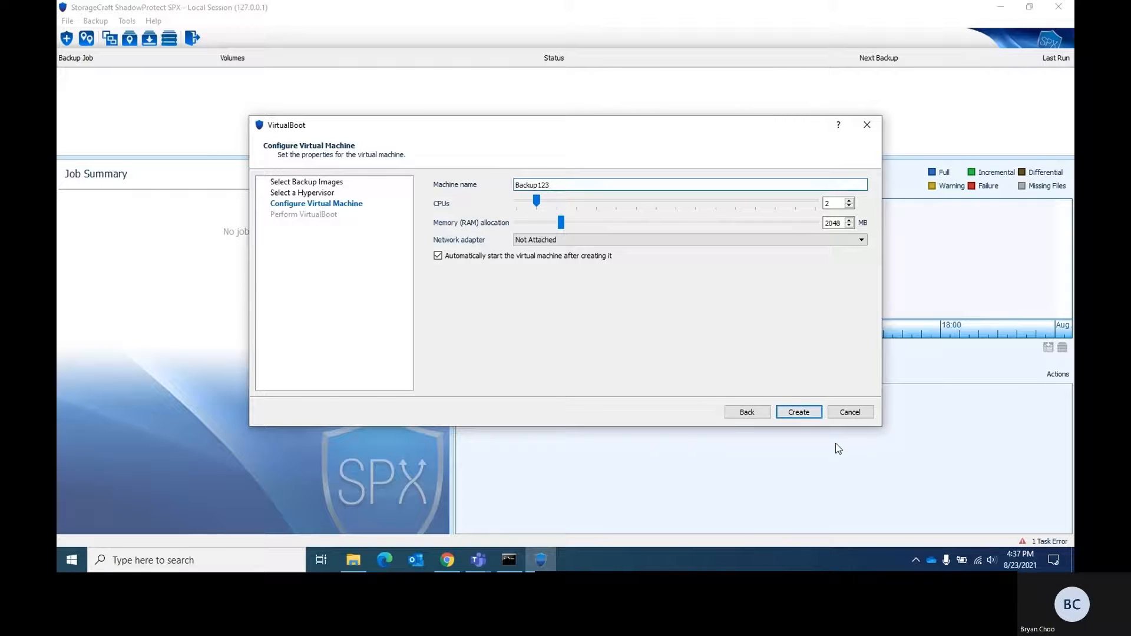
click(564, 241)
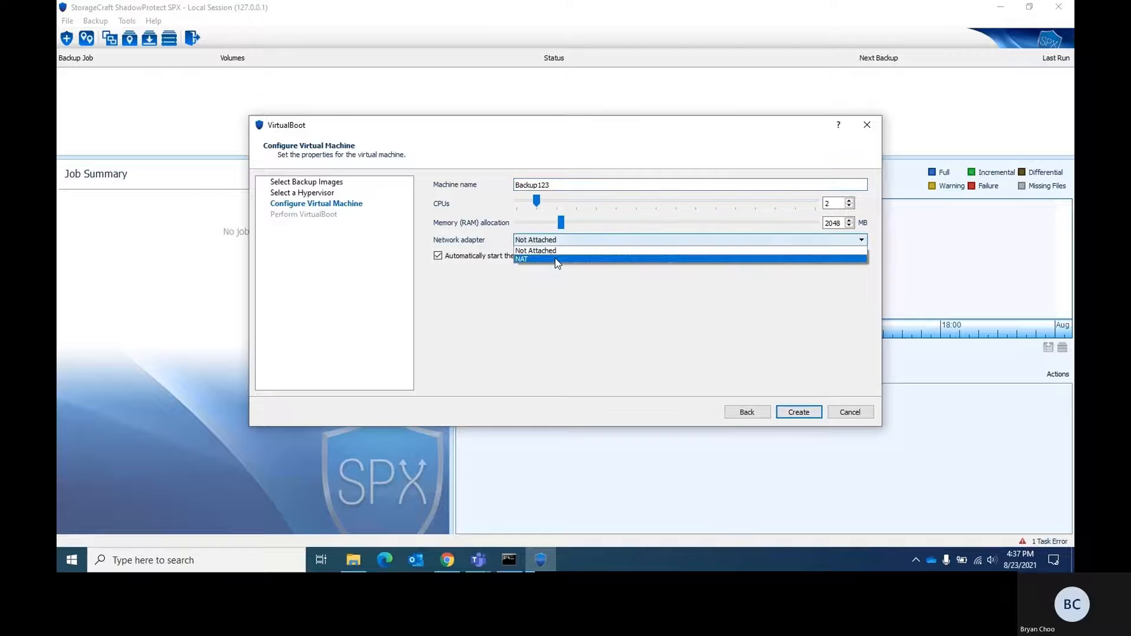
click(555, 258)
click(808, 412)
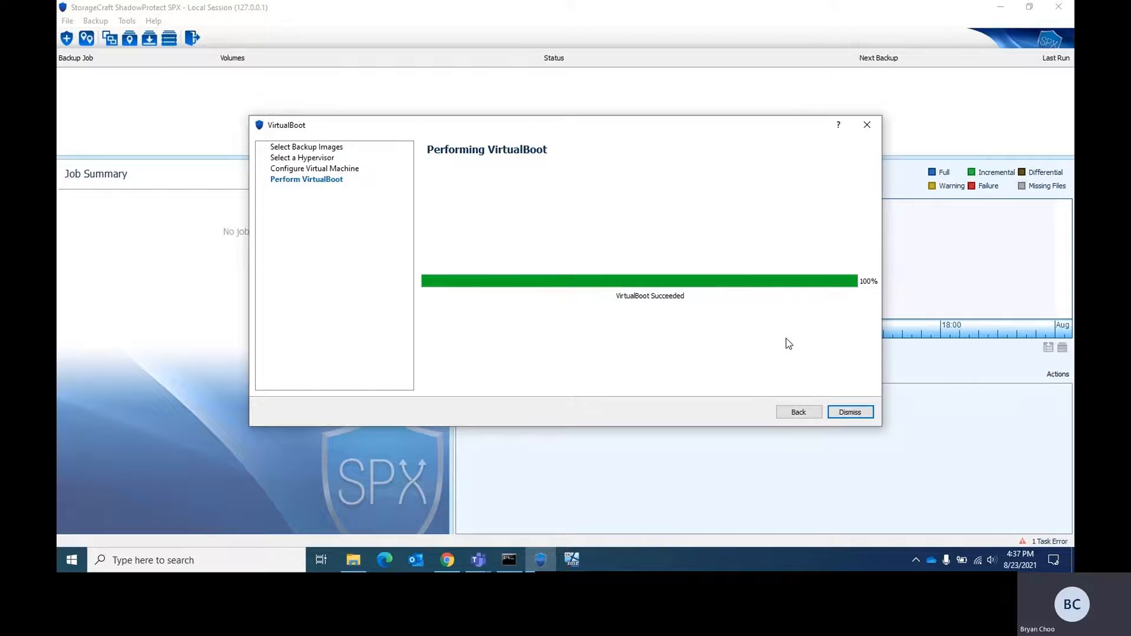
click(849, 413)
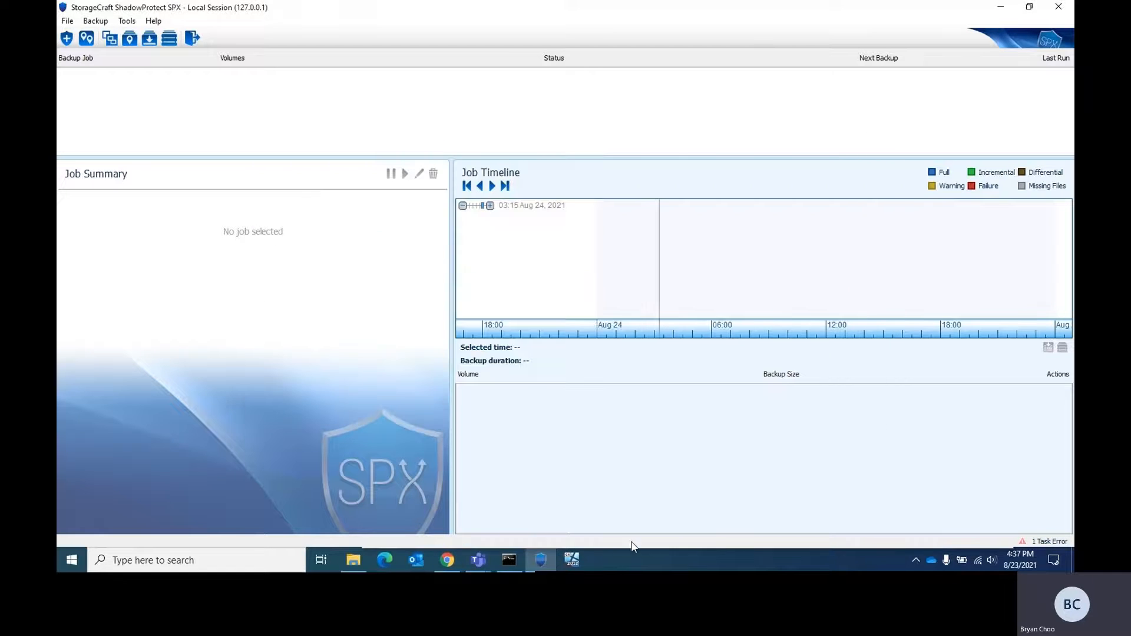
Step: Switch to the Backup123 VirtualBox window, maximize it and sign in to the server with the On-Screen Keyboard and account password
click(570, 560)
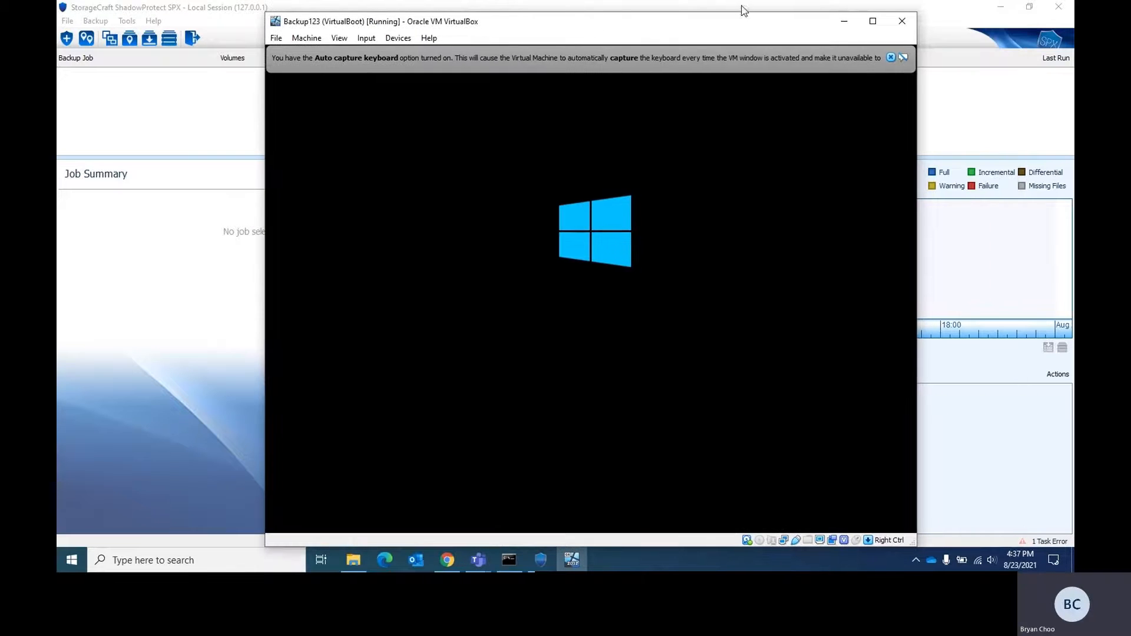
click(872, 23)
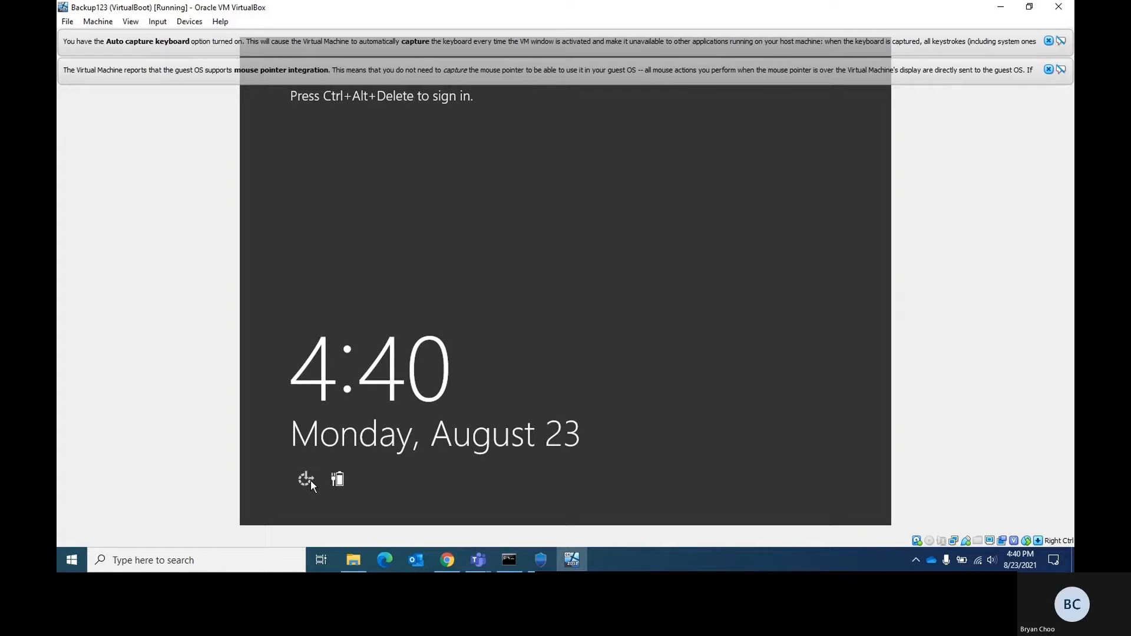
click(307, 479)
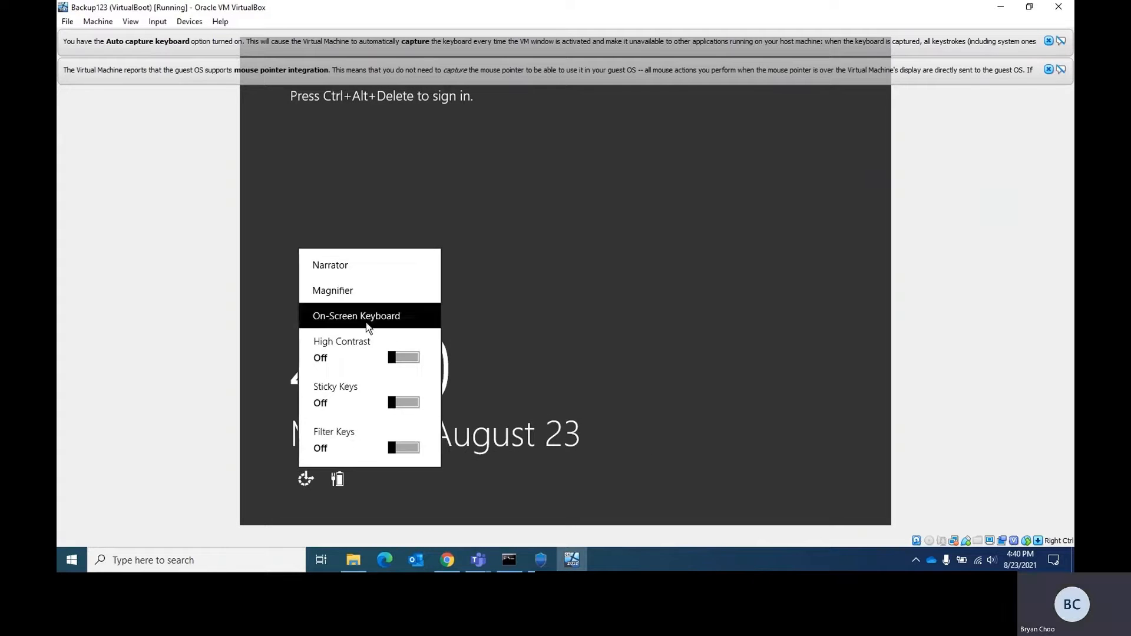
click(366, 323)
click(575, 195)
click(549, 195)
click(671, 145)
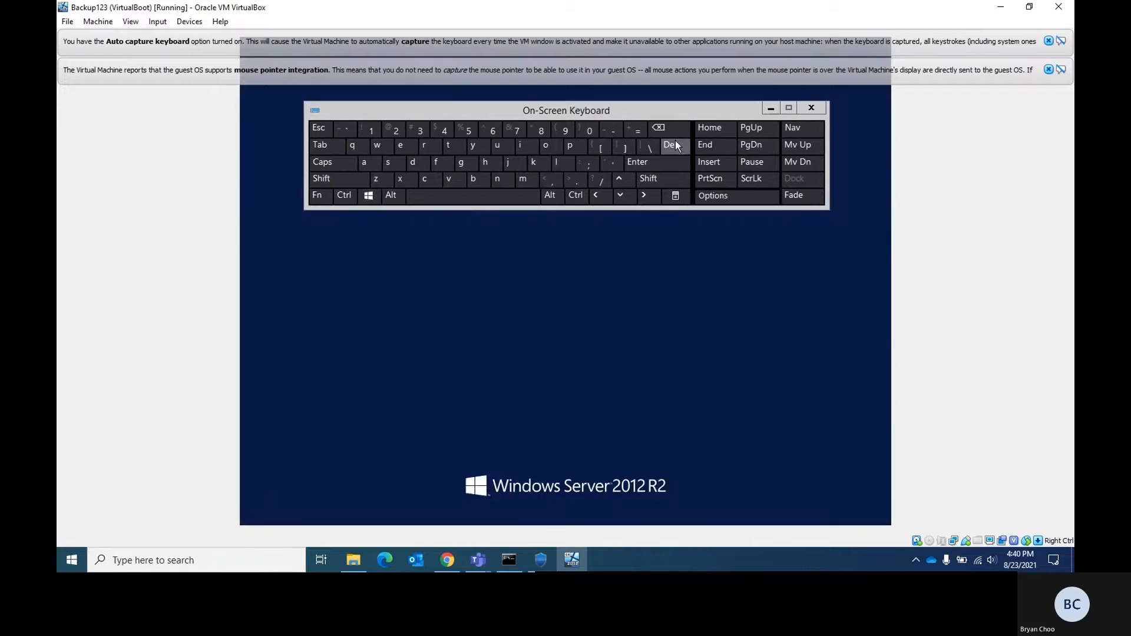
text(Pa$$w0rd)
key(Return)
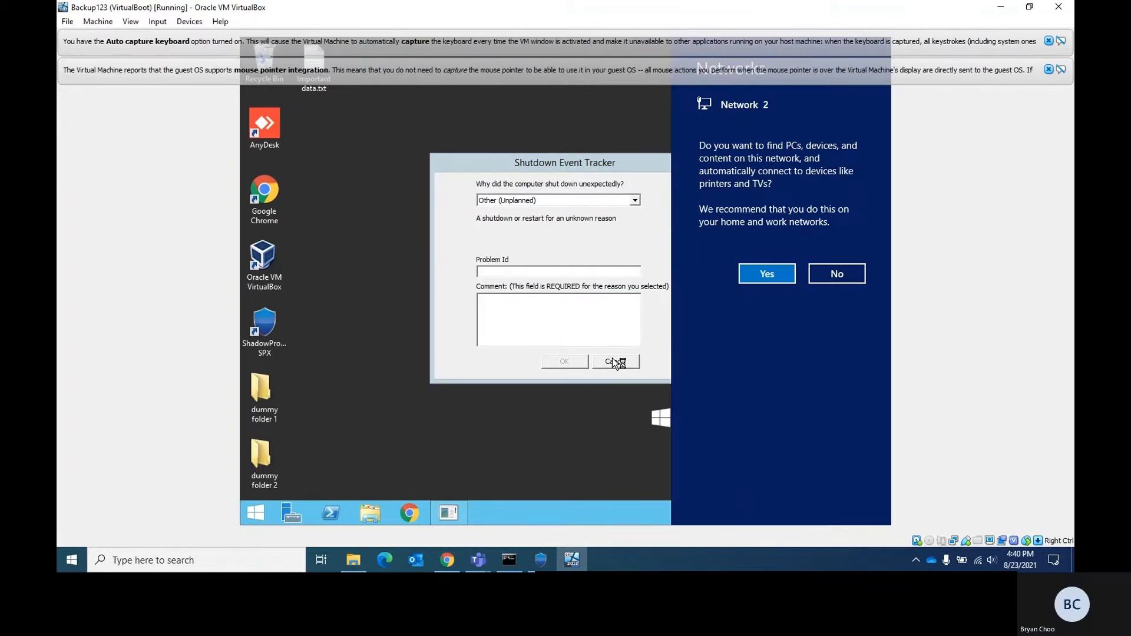
Step: Cancel the Shutdown Event Tracker dialog and close Server Manager in the virtual machine
click(615, 362)
click(632, 363)
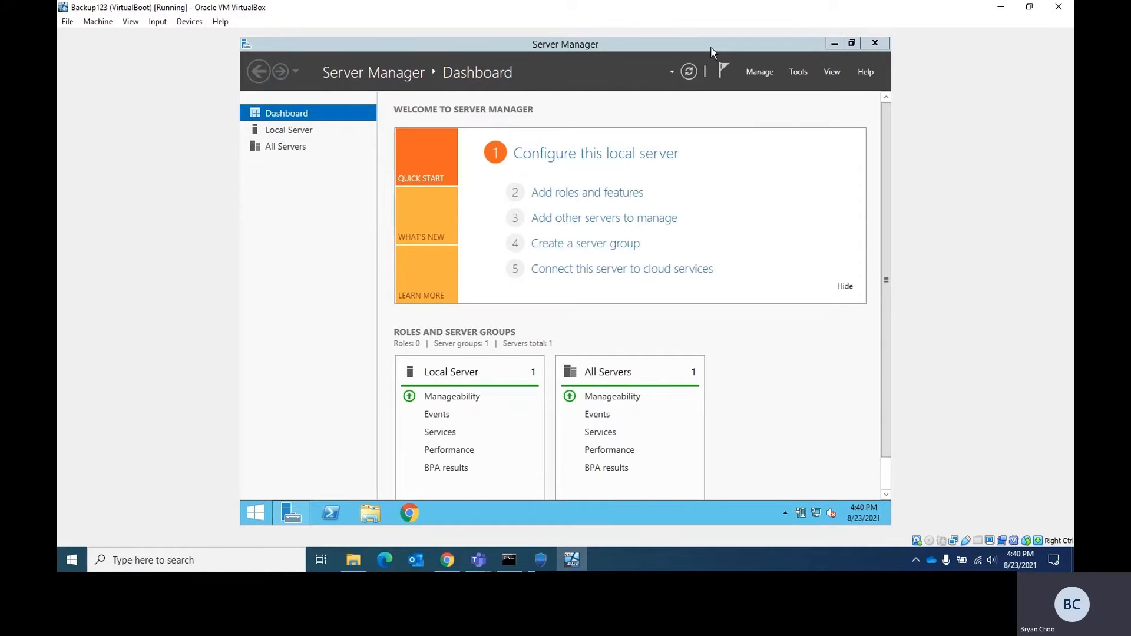
click(711, 48)
click(875, 43)
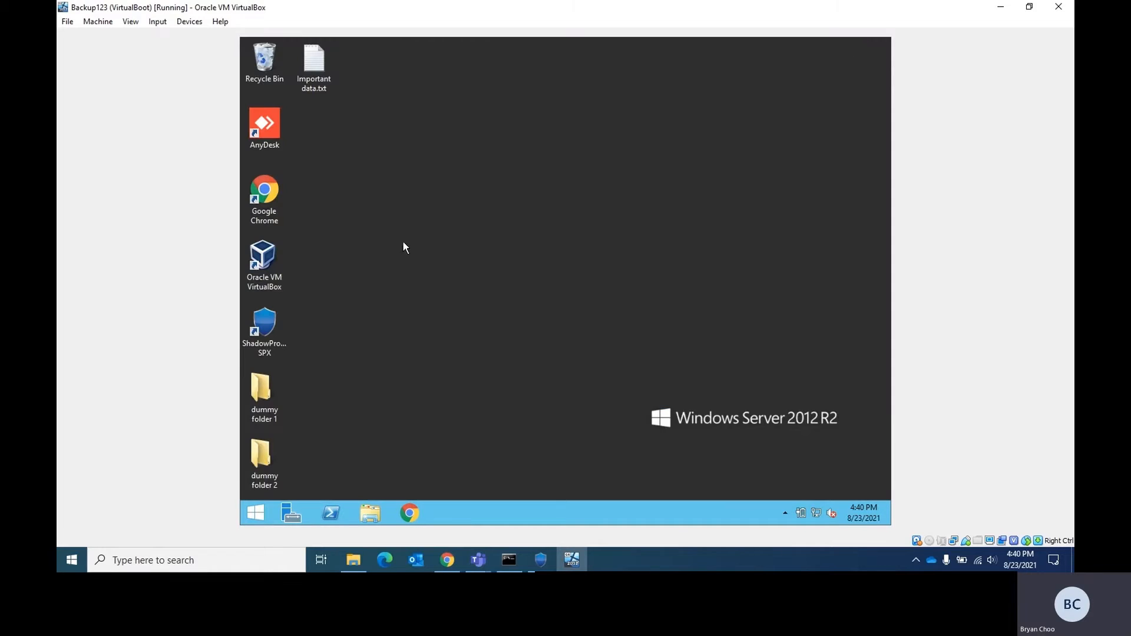